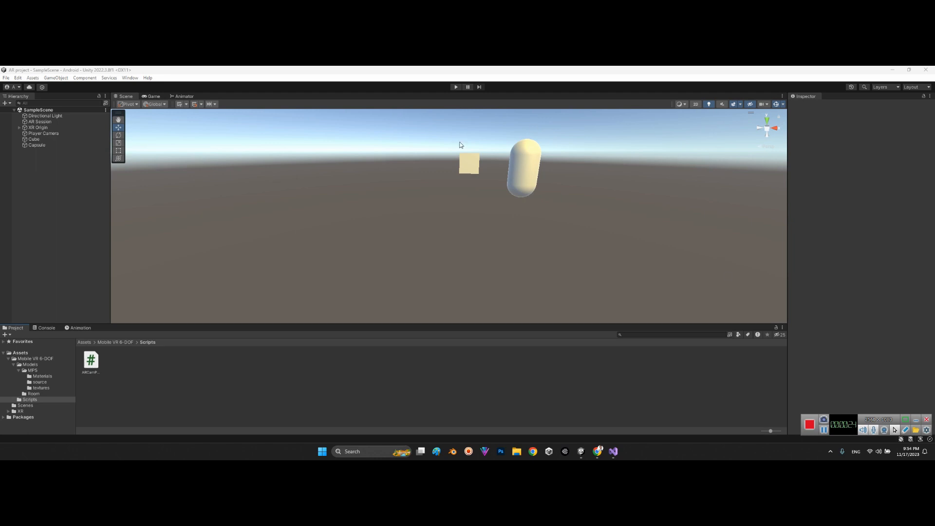
Set the Player Camera's near clipping plane to 0.01 and save the scene.
left_click(36, 133)
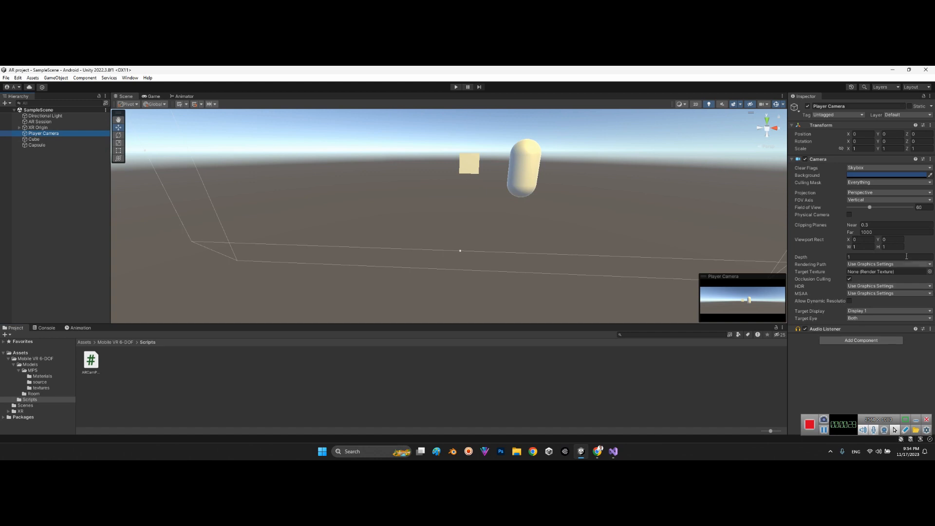
left_click(869, 226)
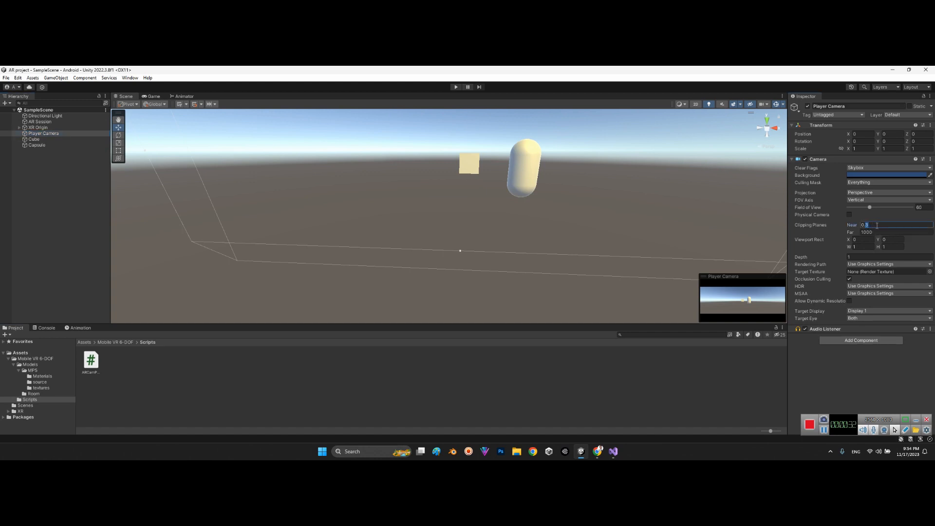
type("0.0")
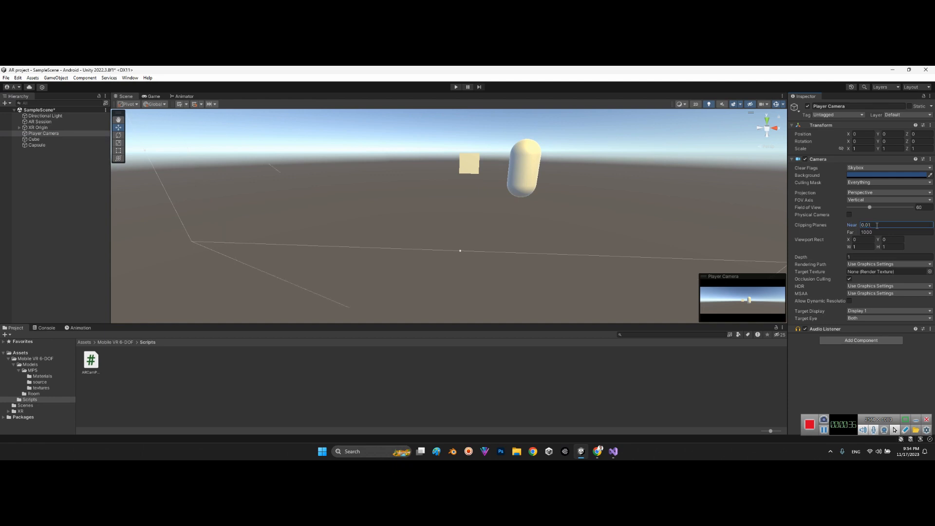
type("1")
key("Return")
right_click_drag(560, 175, 469, 204)
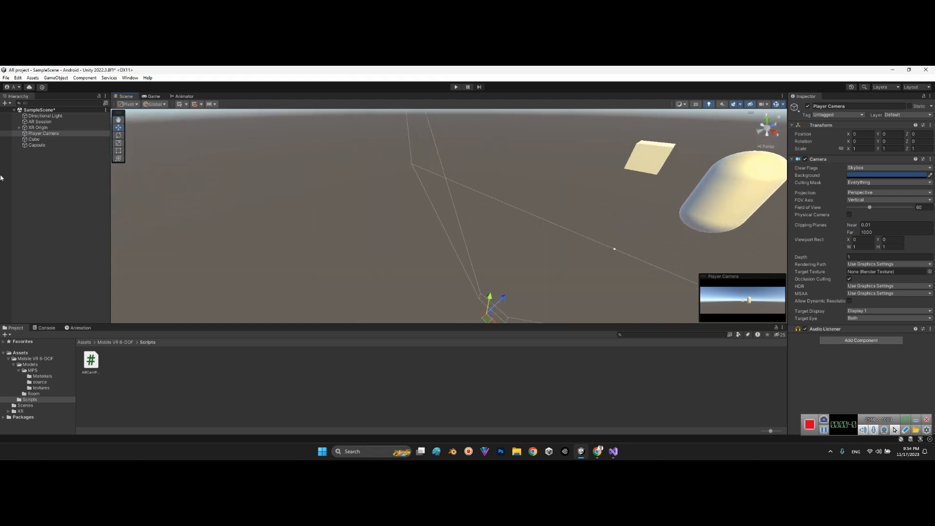
left_click(31, 177)
key("ctrl+s")
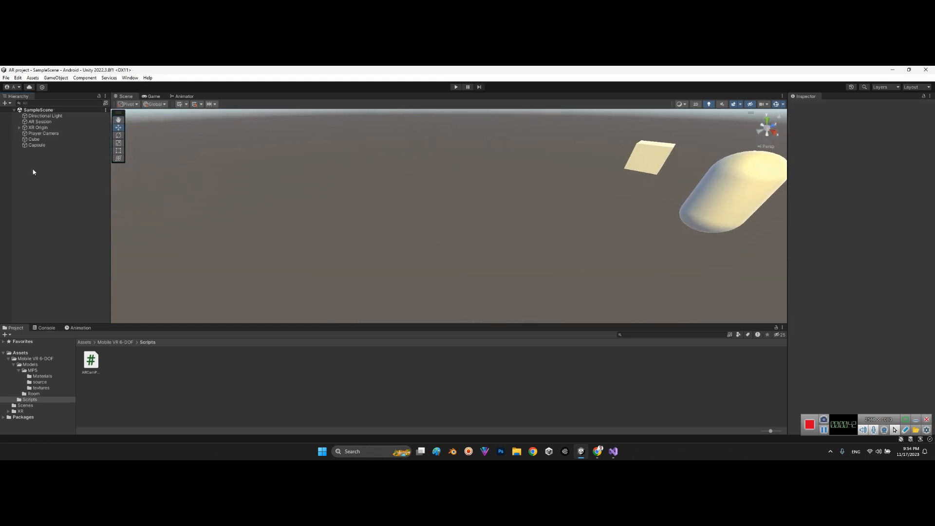
Delete the Cube and Capsule objects from the scene.
left_click(34, 139)
left_click(45, 146, "shift")
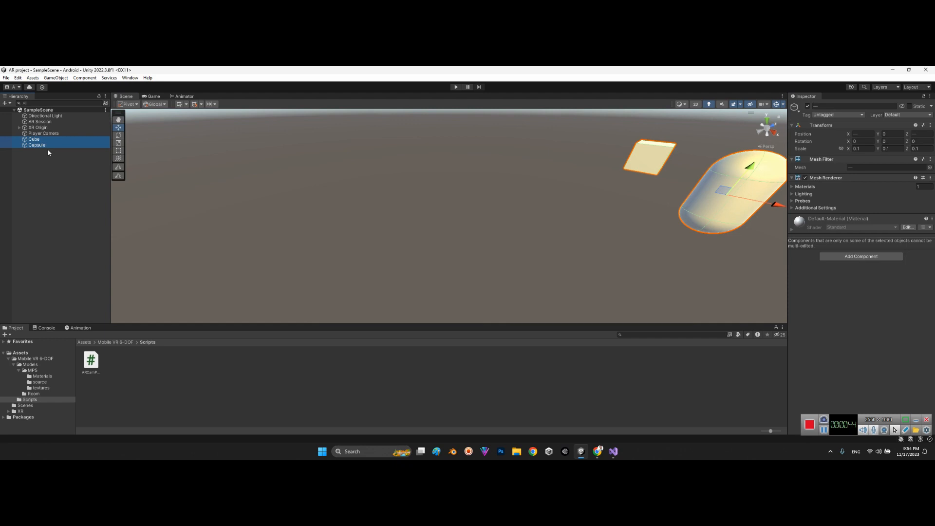
key("Delete")
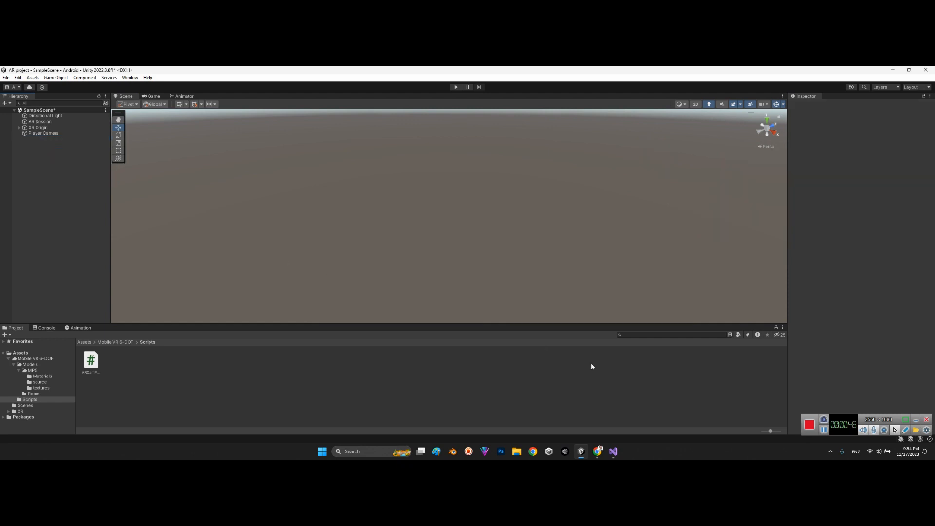
Switch to Chrome and examine the weapon mp5 model and its details on the Sketchfab page.
left_click(600, 458)
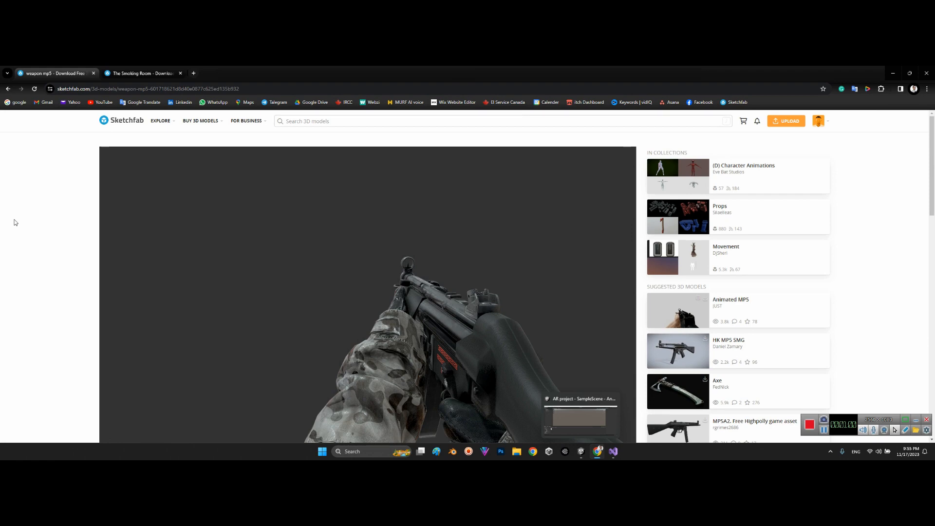
scroll(15, 223, "down", 4)
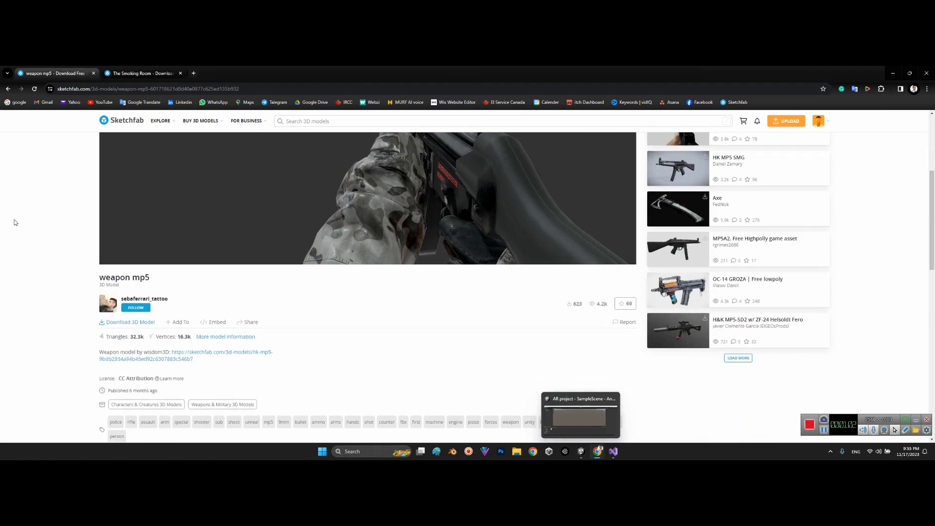
scroll(14, 222, "up", 4)
mouse_move(476, 295)
left_mouse_down()
mouse_move(507, 305)
mouse_move(570, 297)
mouse_move(566, 284)
mouse_move(527, 288)
mouse_move(500, 306)
mouse_move(448, 292)
mouse_move(388, 307)
mouse_move(445, 307)
mouse_move(356, 290)
mouse_move(314, 299)
mouse_move(319, 278)
mouse_move(414, 278)
left_mouse_up()
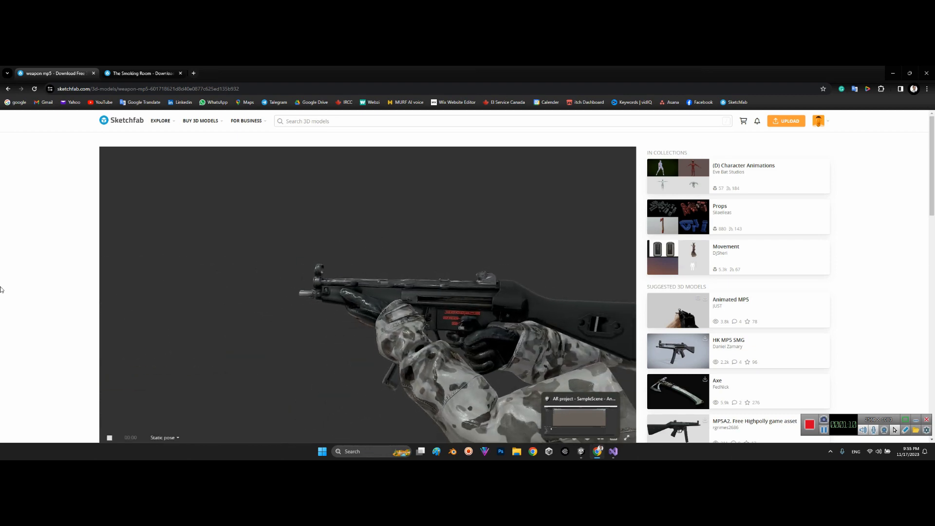
Play the weapon model's Scene animation while viewing it from several angles, and return it to the static pose.
scroll(59, 306, "down", 2)
left_click(166, 366)
left_click(174, 351)
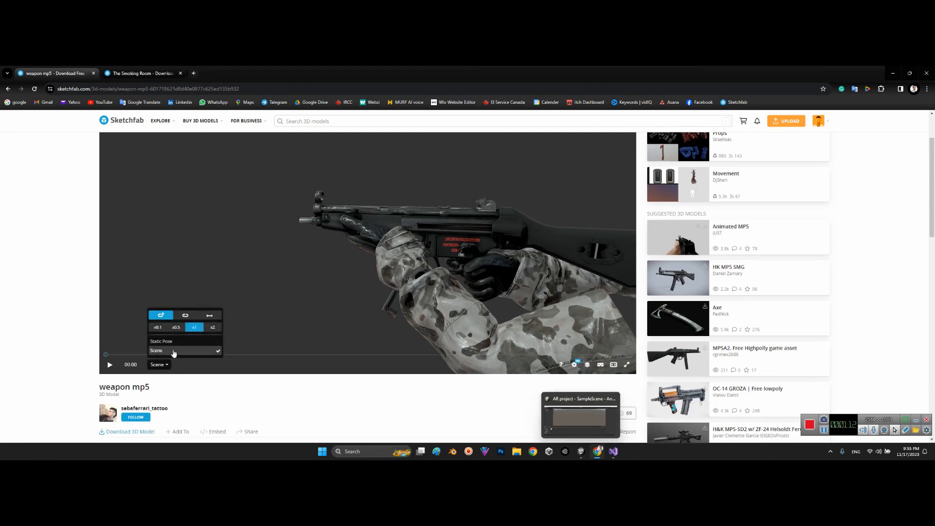
left_click(110, 366)
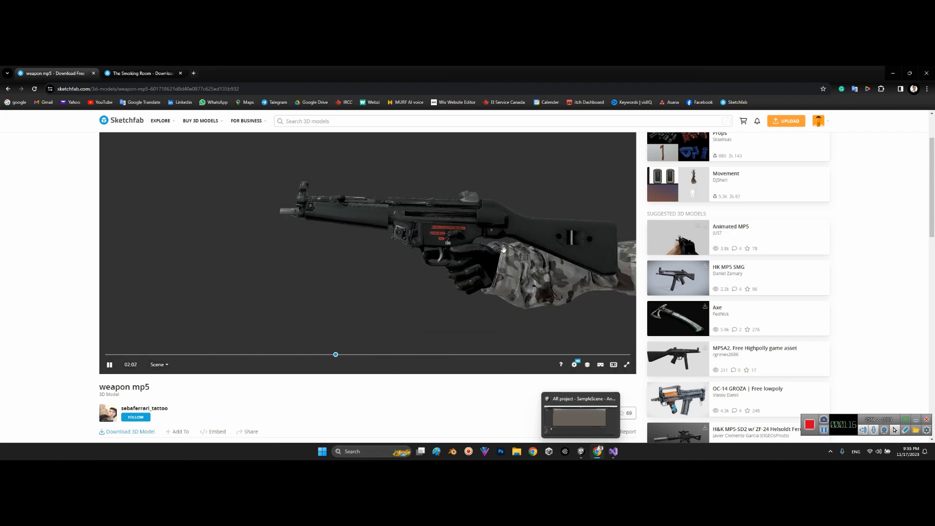
left_click_drag(504, 249, 233, 292)
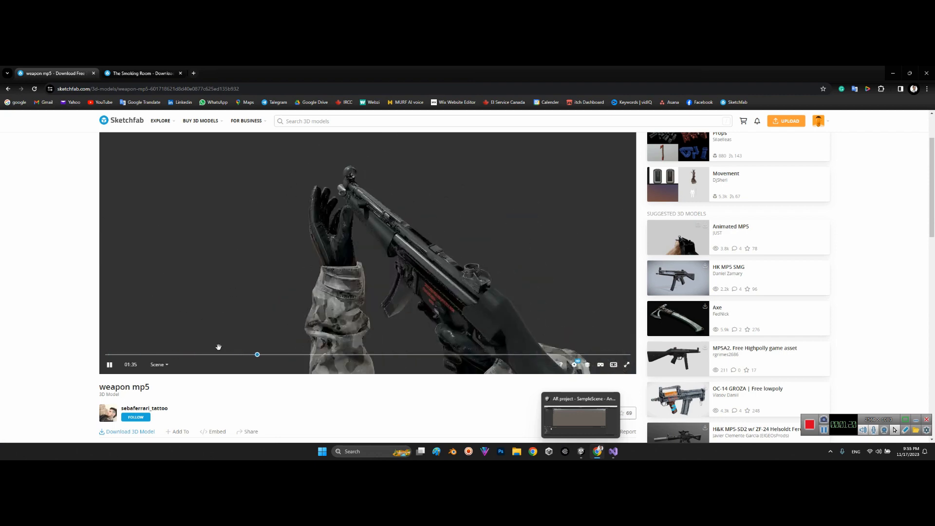
left_click(110, 366)
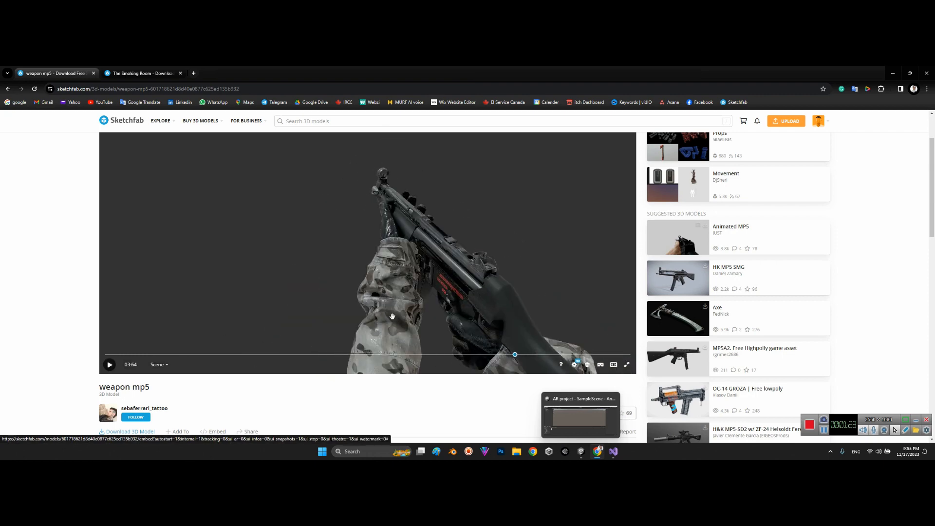
left_click(168, 365)
left_click_drag(381, 287, 42, 276)
Review the licence and available download formats of the weapon mp5 model, and highlight its page address.
scroll(73, 316, "down", 3)
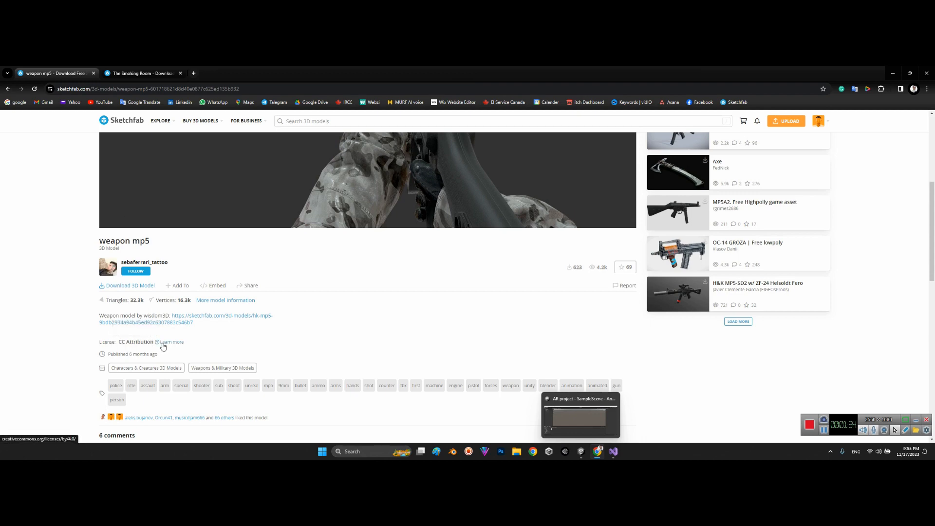
left_click(127, 287)
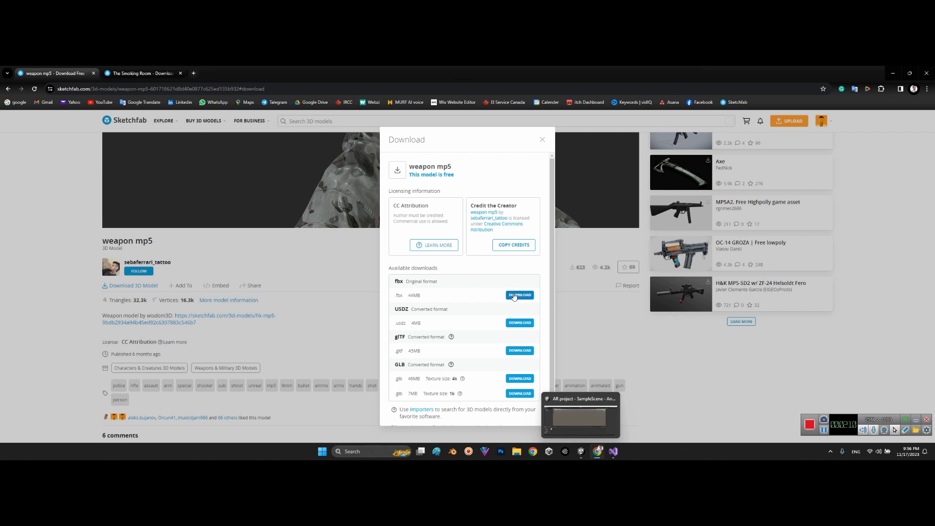
left_click(339, 298)
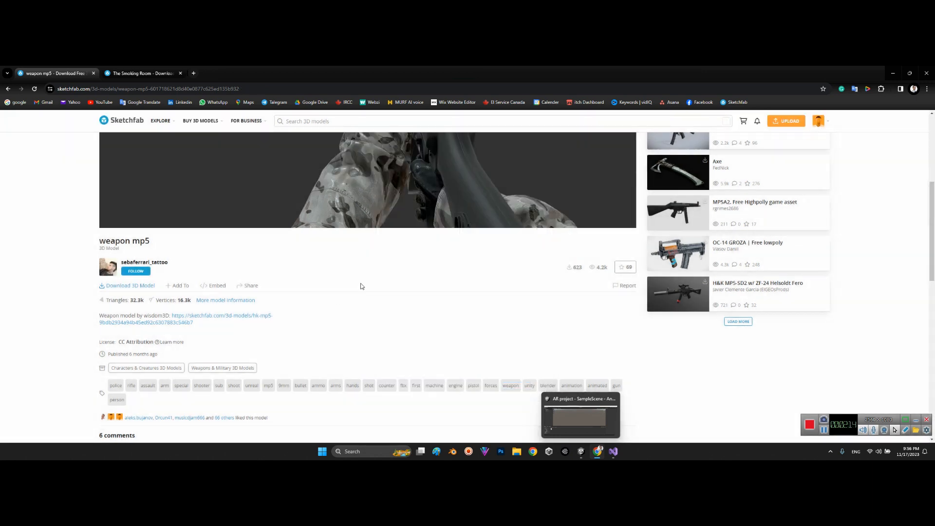
scroll(440, 264, "up", 3)
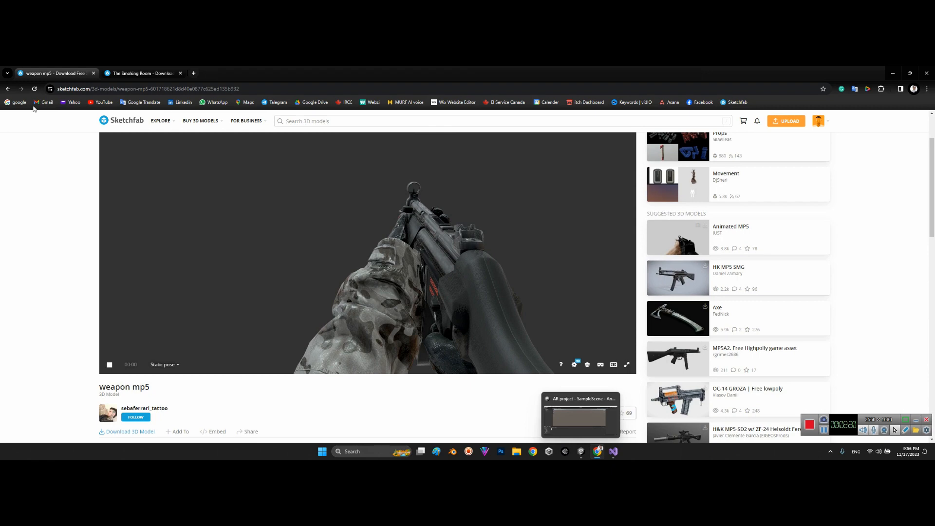
left_click(67, 89)
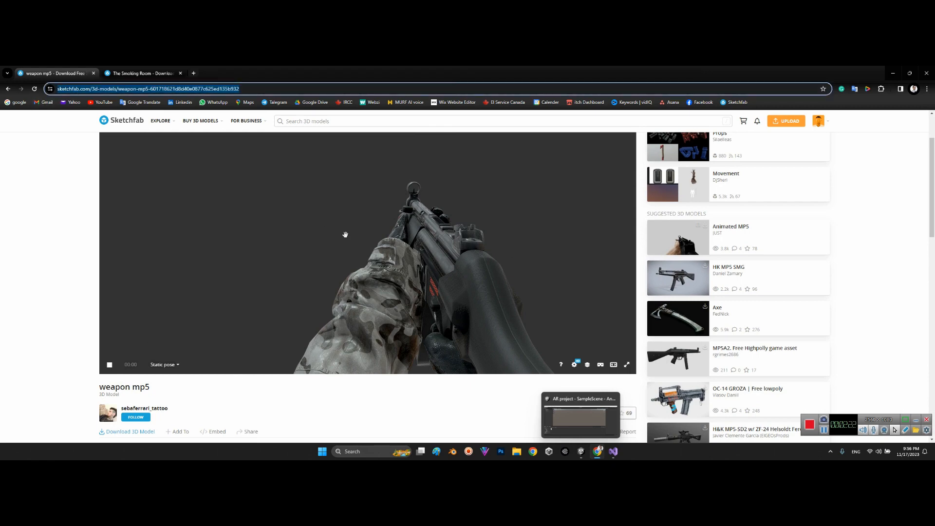
left_click(20, 229)
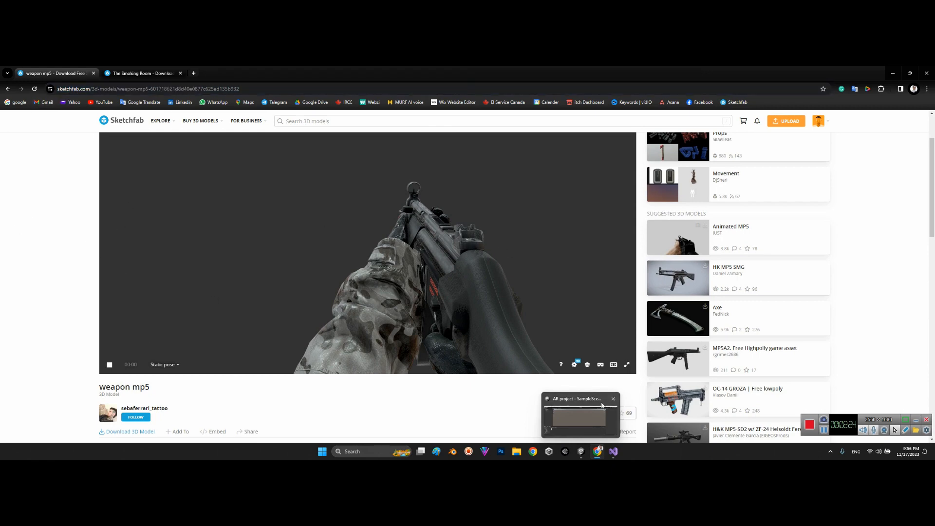
Switch to Unity and add the weapon model from the project's Models/MP5/source folder as a child of Player Camera.
left_click(581, 451)
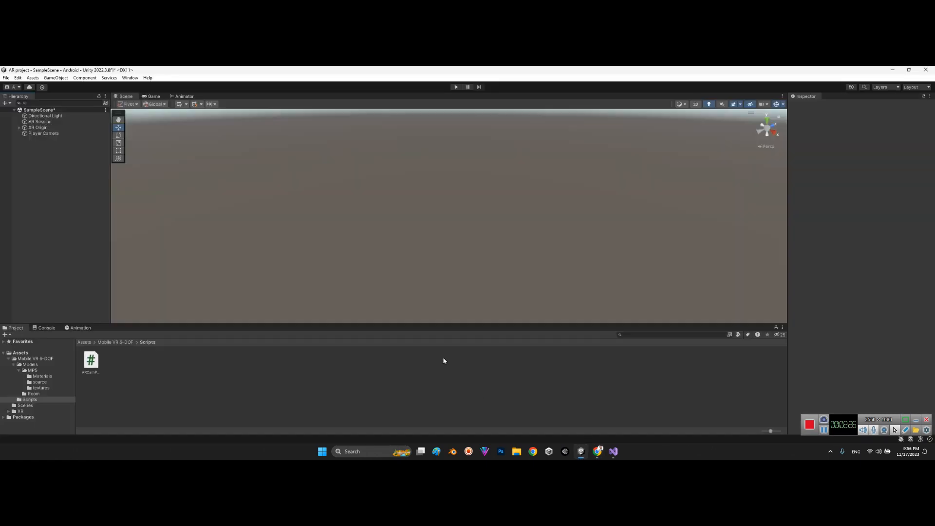
left_click(104, 343)
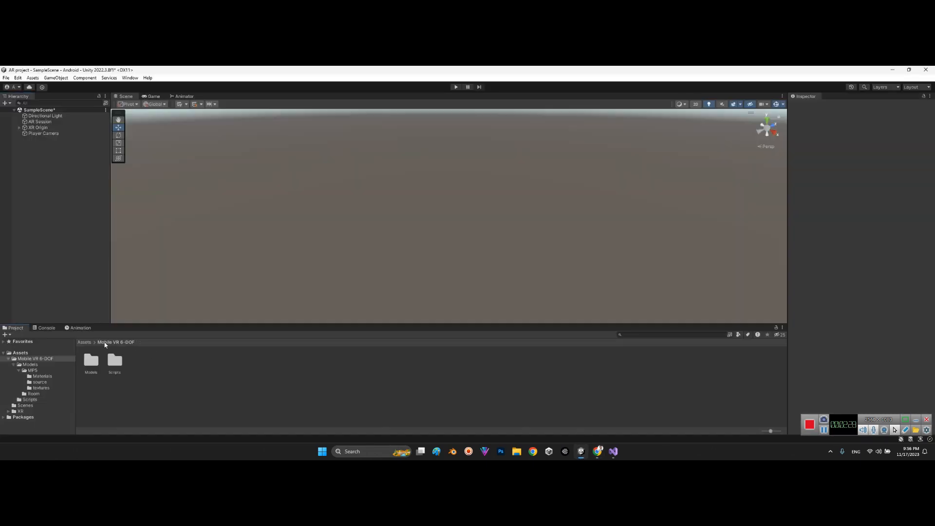
double_click(99, 363)
double_click(90, 372)
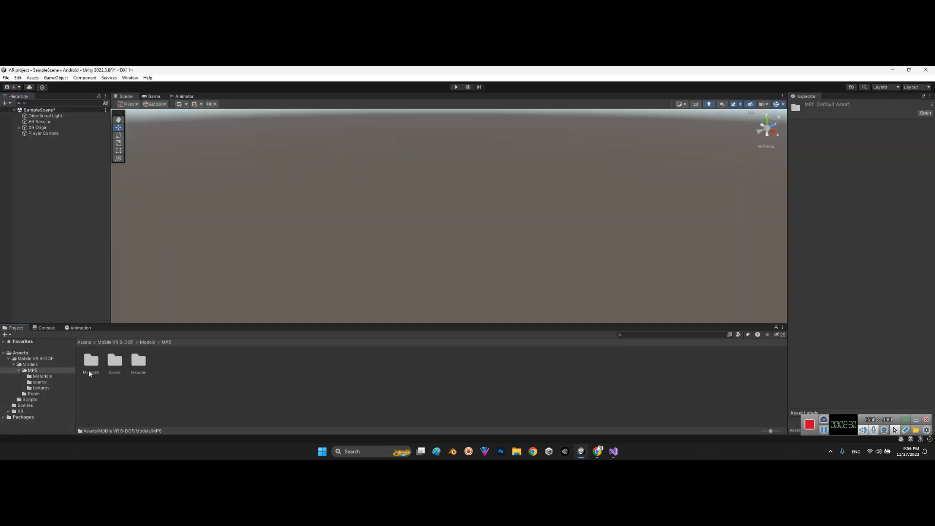
double_click(114, 362)
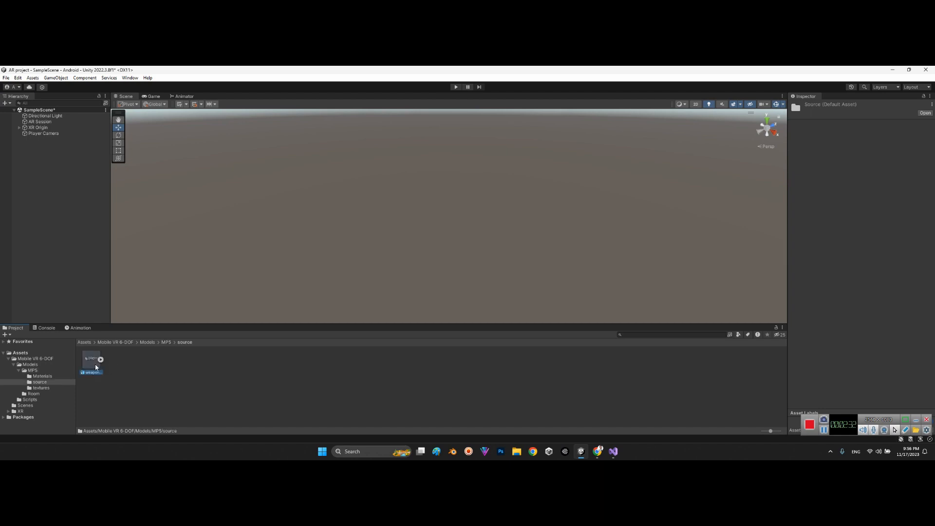
left_click(96, 367)
left_click(31, 133)
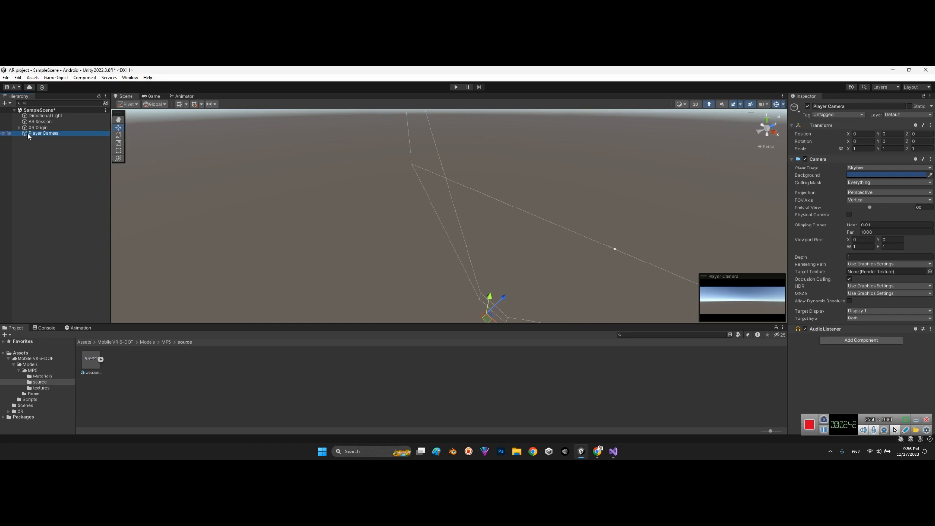
left_click_drag(94, 363, 32, 135)
Position weapon_mp5 in the game camera's view at X 0.09, Y -0.24, Z 0.15.
right_click_drag(419, 210, 586, 203)
left_click(153, 97)
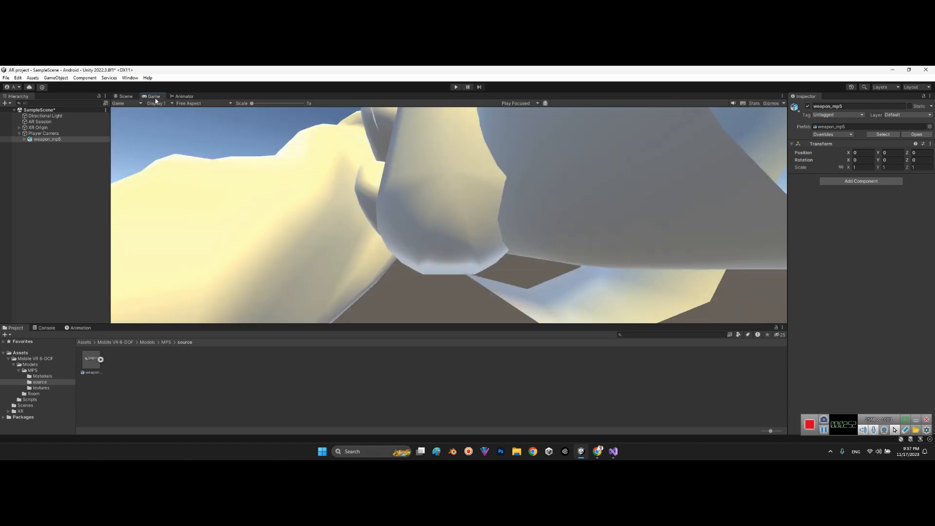
left_click(41, 139)
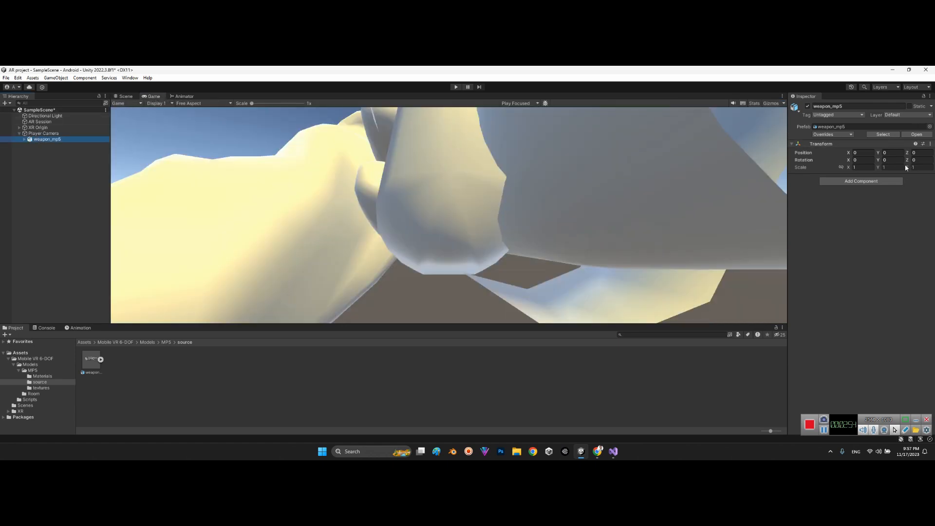
mouse_move(908, 154)
left_mouse_down()
mouse_move(852, 154)
mouse_move(913, 156)
left_mouse_up()
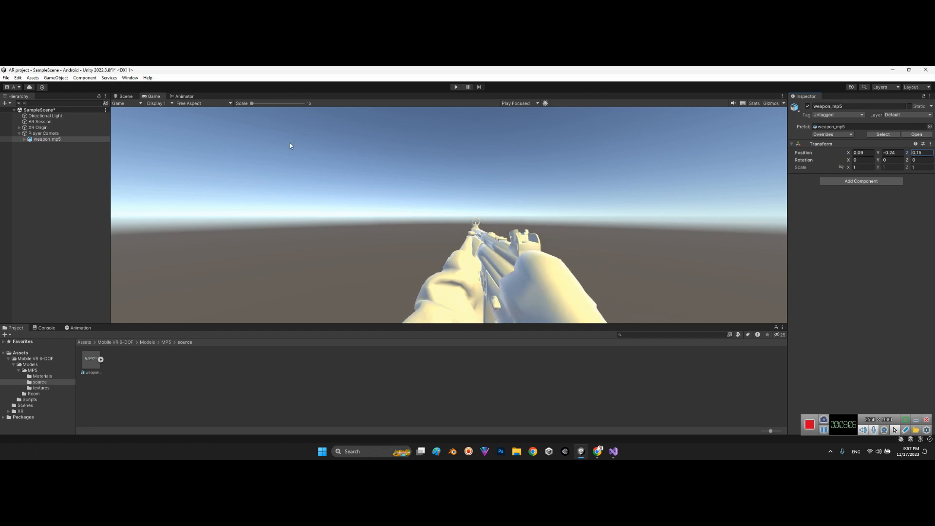
Apply the camouflage arm material from the MP5 Materials folder to the weapon model's arms.
left_click(24, 139)
left_click(125, 96)
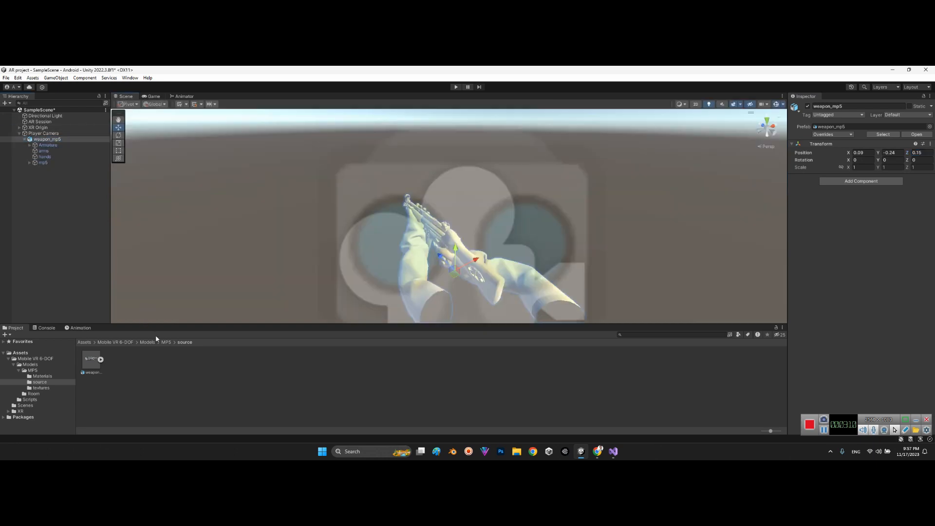
left_click(165, 343)
double_click(92, 362)
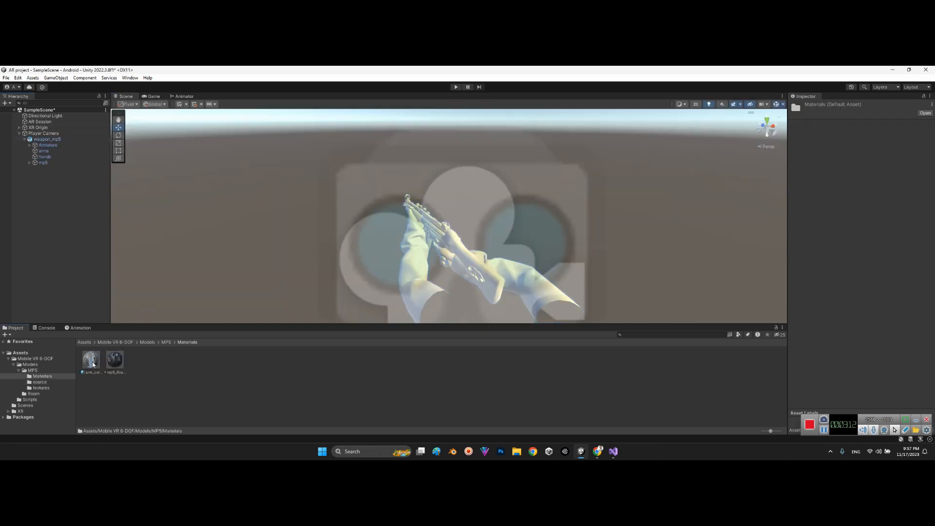
key("w")
right_click_drag(294, 192, 253, 244)
left_click_drag(95, 363, 336, 248)
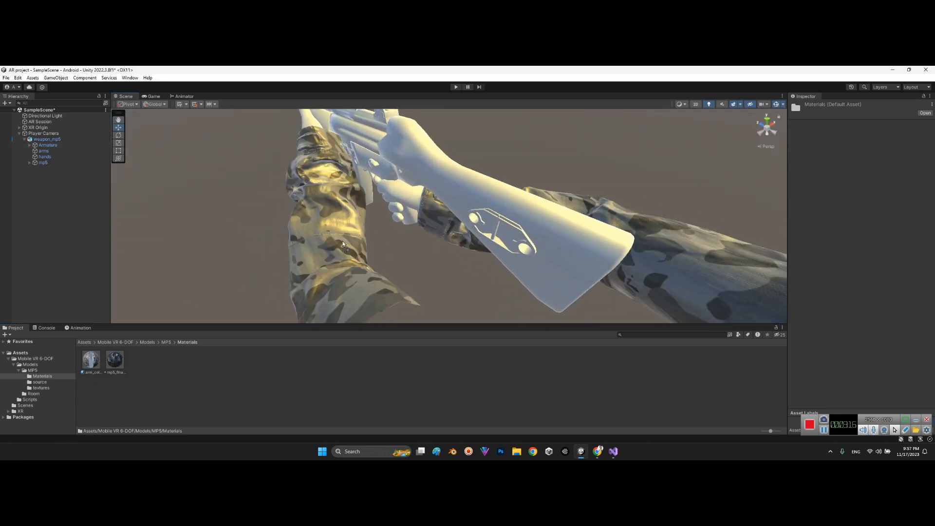
Apply the same arm material to the weapon model's hands.
mouse_move(411, 255)
right_mouse_down()
mouse_move(413, 234)
mouse_move(411, 242)
right_mouse_up()
key("w")
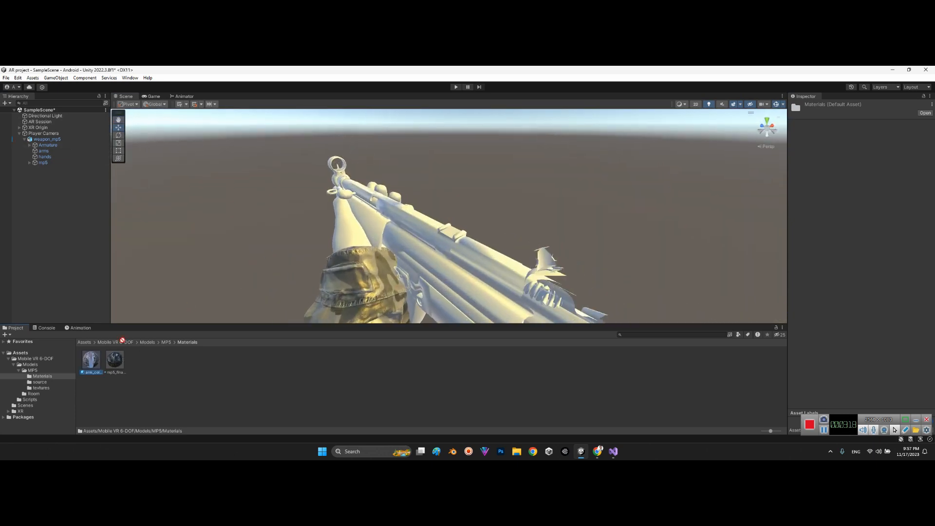
left_click_drag(122, 340, 344, 239)
Apply the mp5_finals_case_Diffuse material to all parts of the MP5 gun, from base to trigger.
left_click_drag(115, 360, 449, 262)
right_click_drag(426, 268, 392, 248)
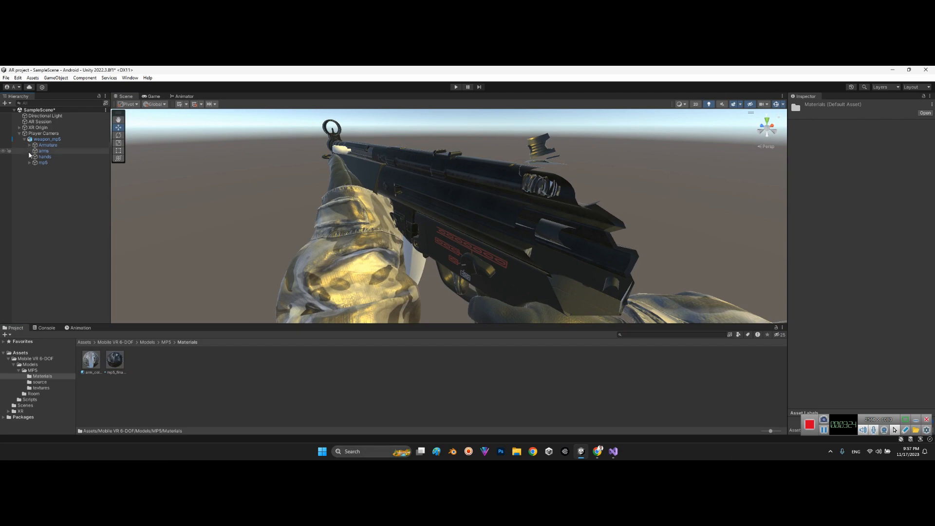
left_click(30, 163)
left_click(45, 169)
left_click(51, 191, "shift")
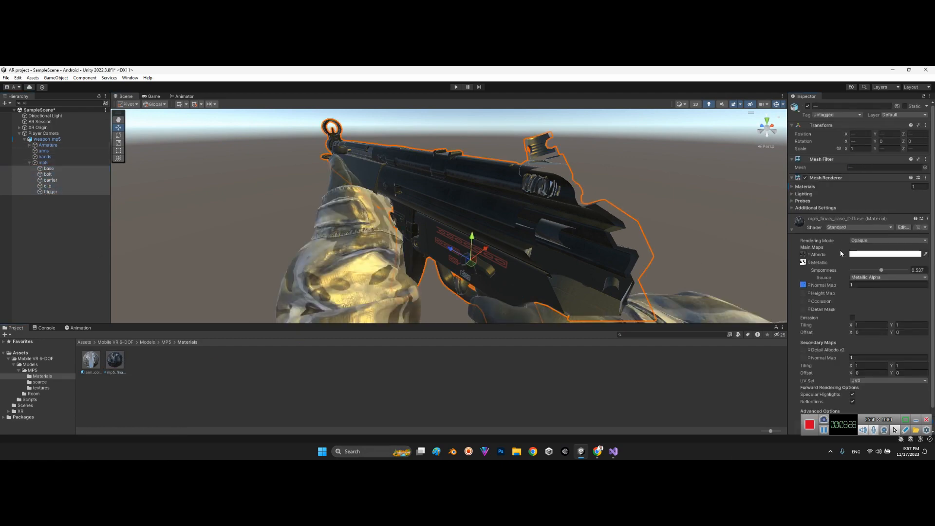
left_click(42, 239)
left_click_drag(560, 204, 362, 220, "alt")
right_click_drag(378, 214, 394, 222)
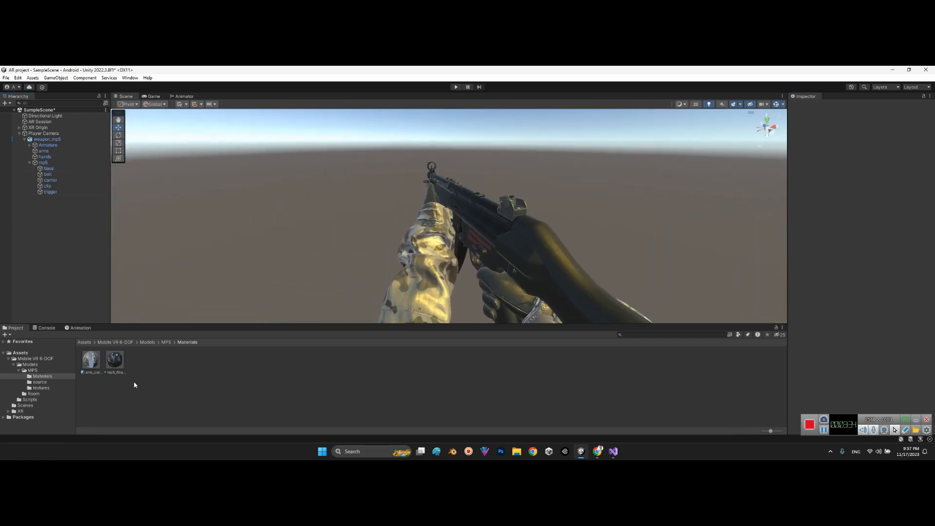
Check the mp5_finals_case_Diffuse material, the weapon in the game camera's view and the Player Camera's settings.
left_click(115, 361)
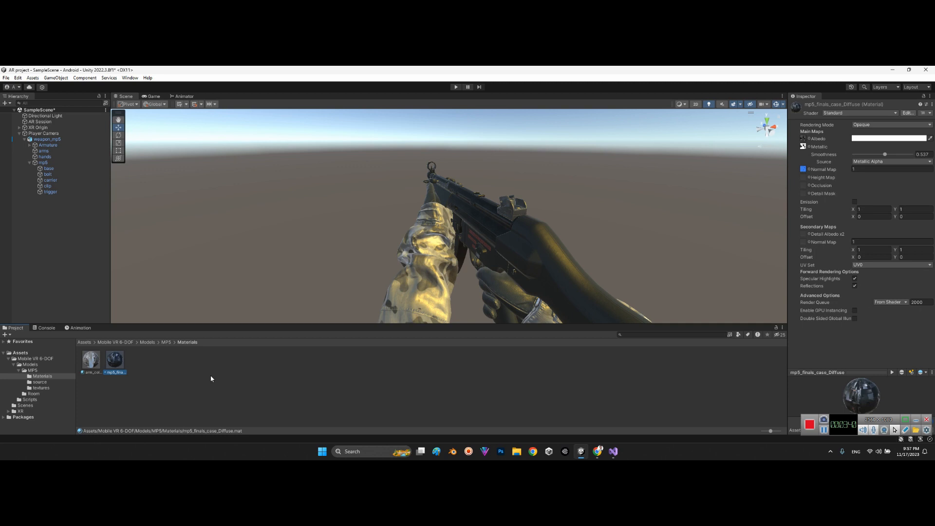
left_click(155, 98)
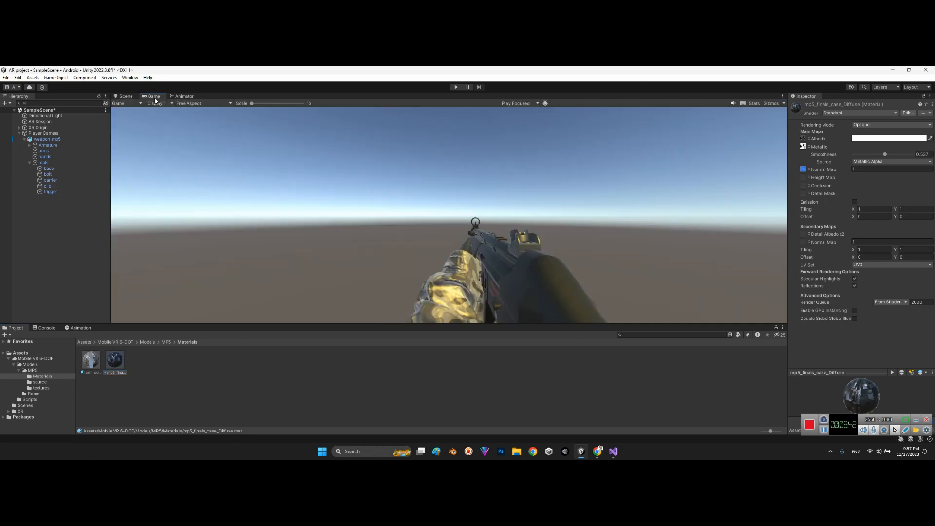
left_click(47, 133)
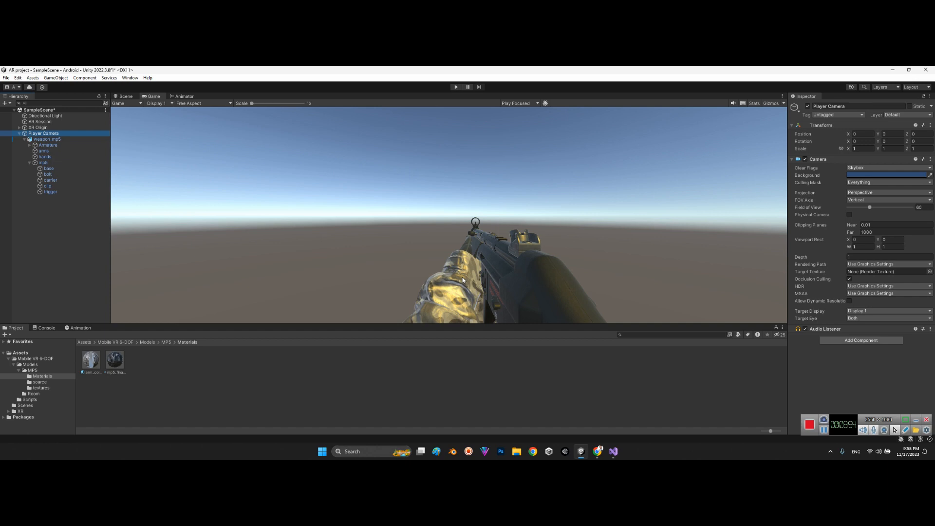
Collapse the Player Camera's child objects, return to the scene view and open the Models folder.
left_click(19, 134)
left_click(56, 183)
left_click(130, 98)
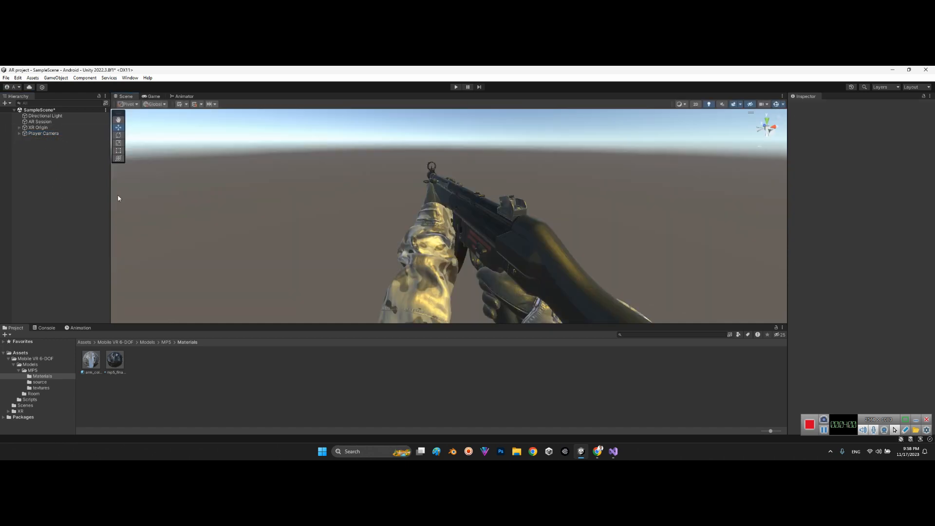
left_click(147, 343)
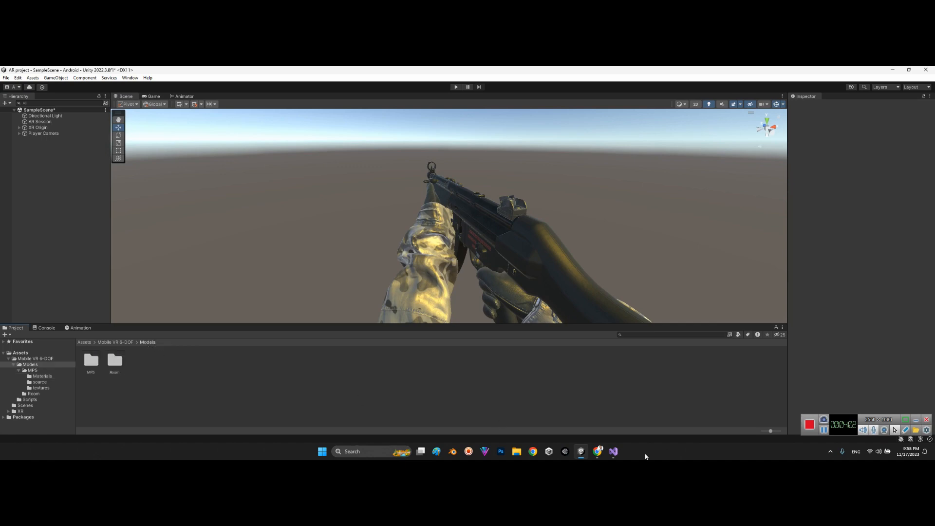
Switch to the browser and examine The Smoking Room model and its description on Sketchfab.
left_click(597, 452)
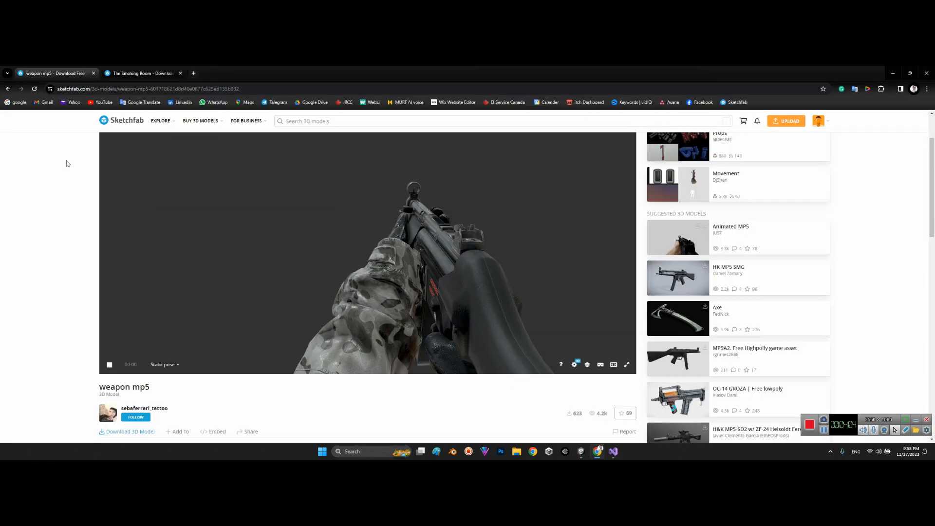
left_click(120, 75)
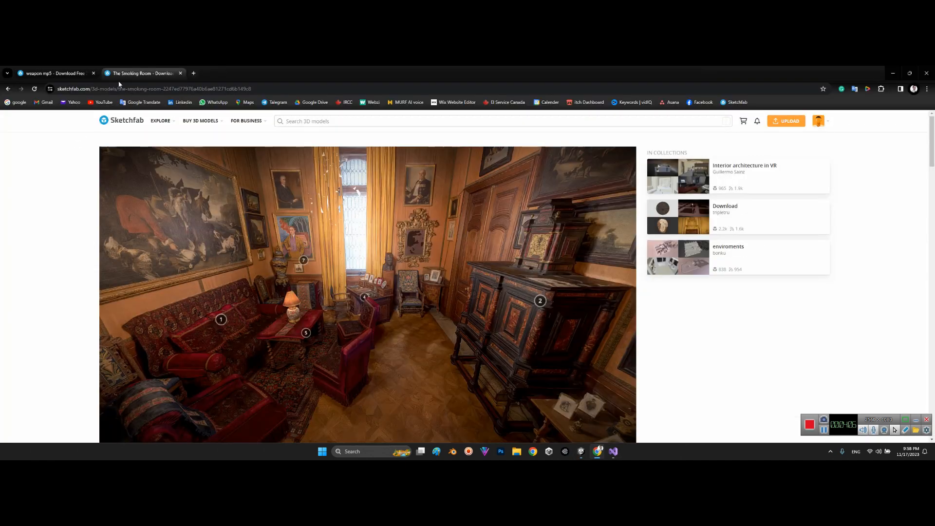
mouse_move(452, 243)
left_mouse_down()
mouse_move(353, 254)
mouse_move(437, 324)
left_mouse_up()
scroll(437, 324, "up", 5)
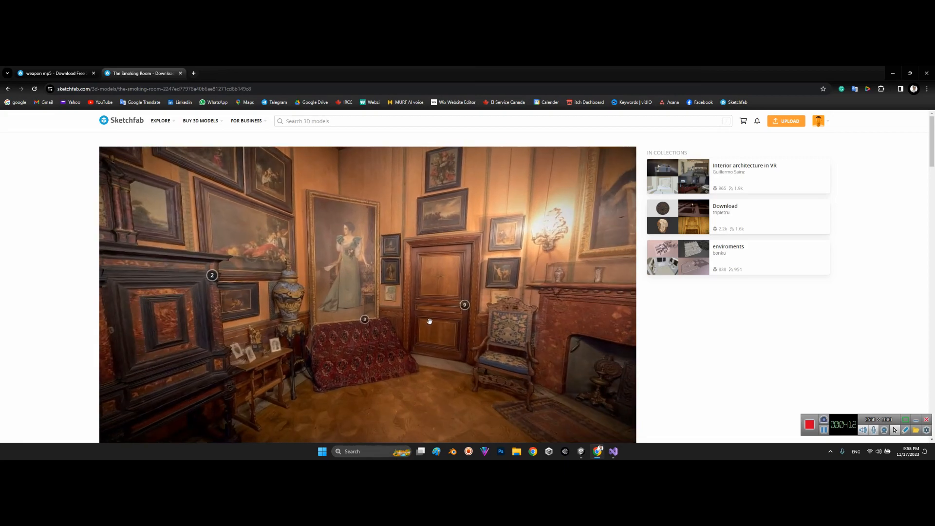
mouse_move(368, 277)
left_mouse_down()
mouse_move(277, 293)
mouse_move(249, 309)
left_mouse_up()
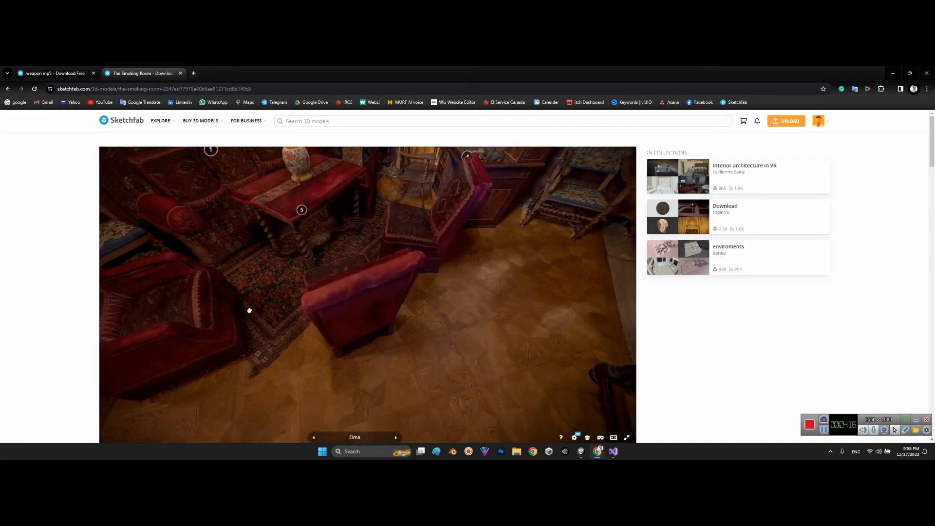
scroll(5, 288, "down", 4)
scroll(132, 363, "down", 2)
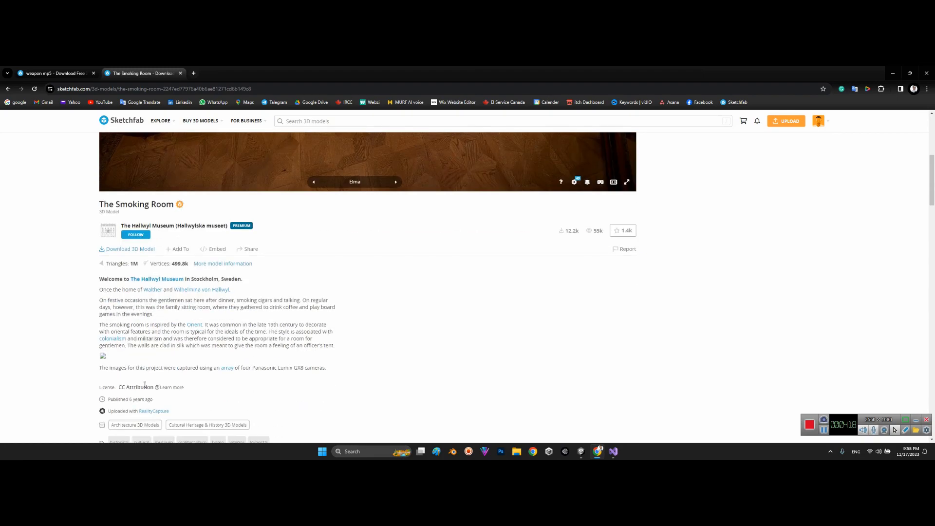
scroll(3, 209, "up", 6)
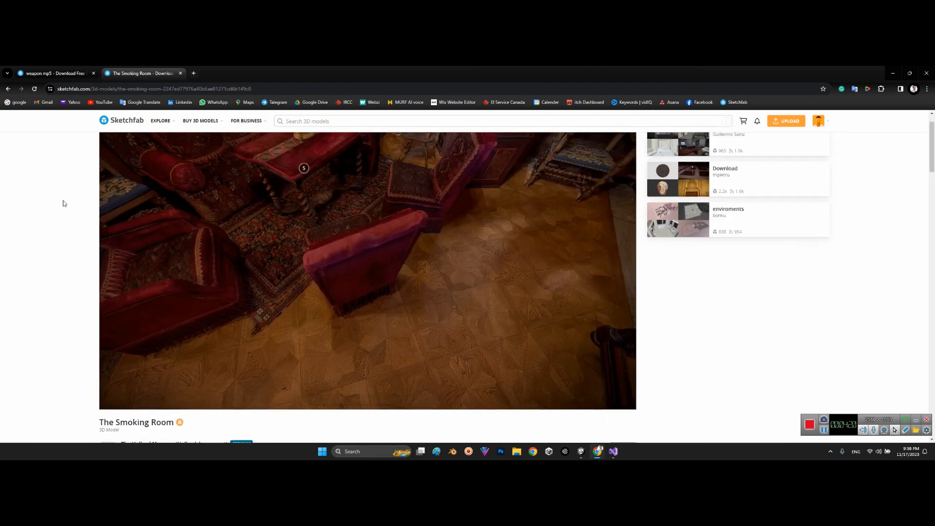
left_click_drag(423, 185, 215, 319)
scroll(130, 336, "down", 3)
Review the download formats offered for The Smoking Room, close them and highlight the page's web address.
left_click(139, 358)
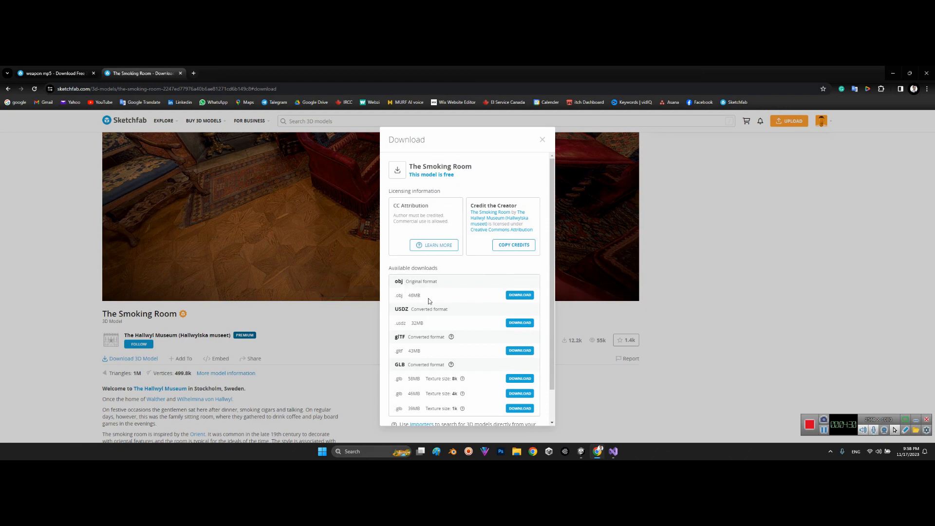
left_click(336, 323)
left_click(58, 89)
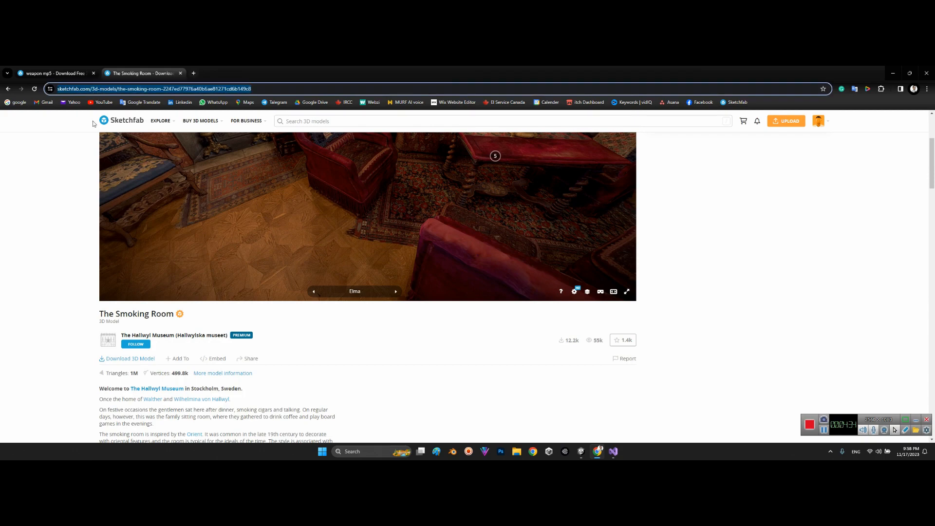
scroll(63, 156, "up", 3)
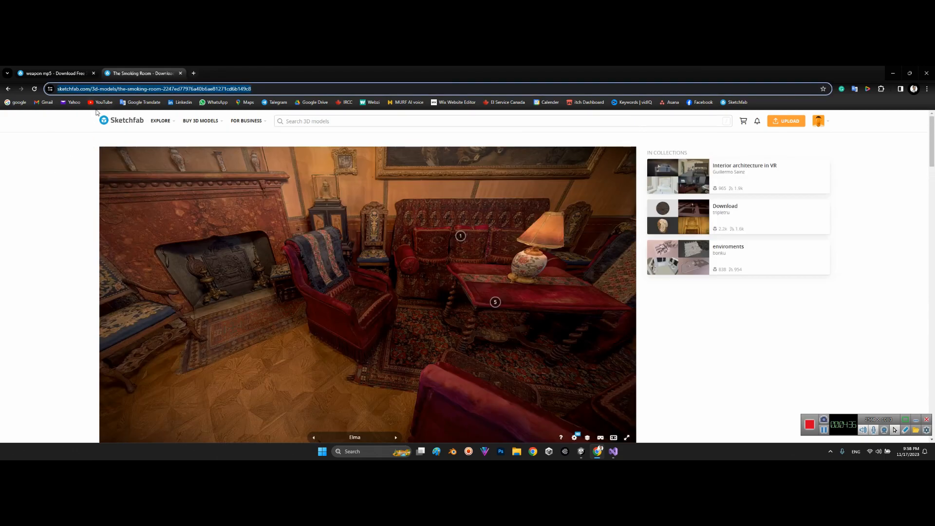
Switch to Unity, open the Room folder inside Models and select the room texture.
left_click(579, 452)
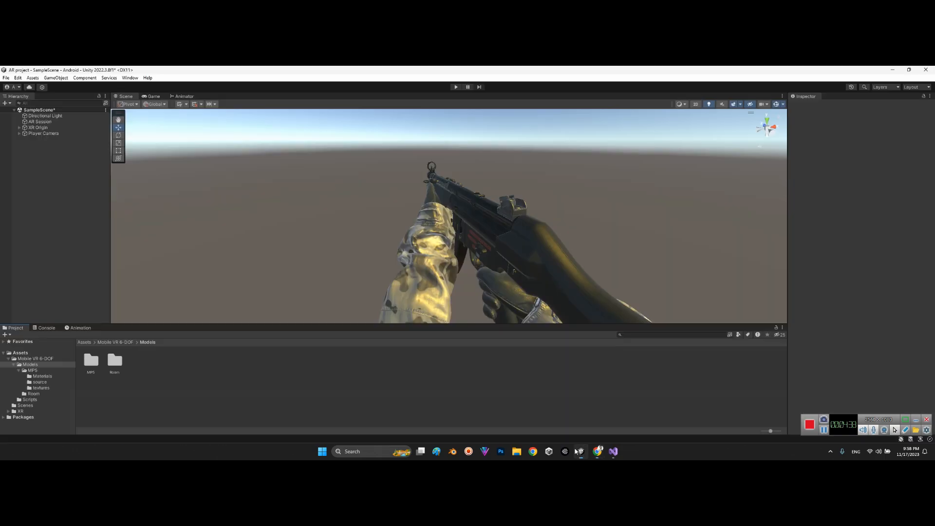
left_click(121, 360)
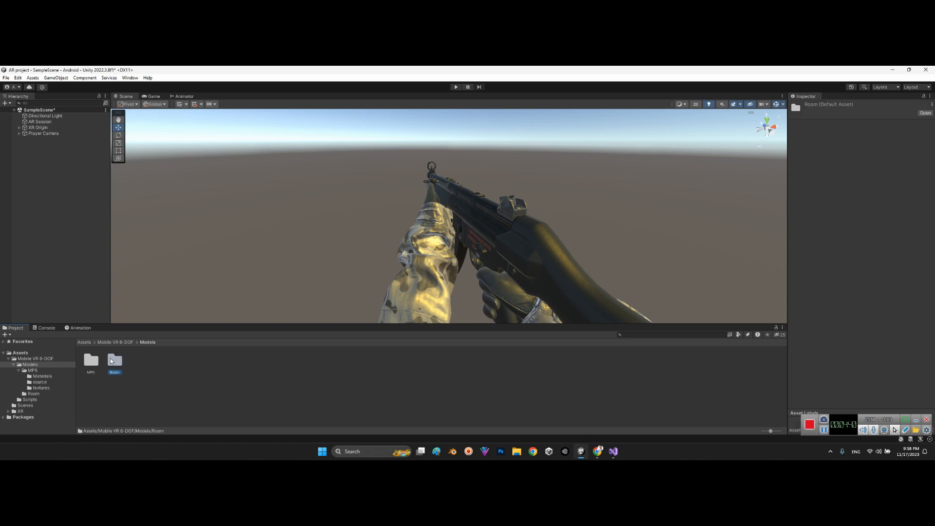
double_click(124, 371)
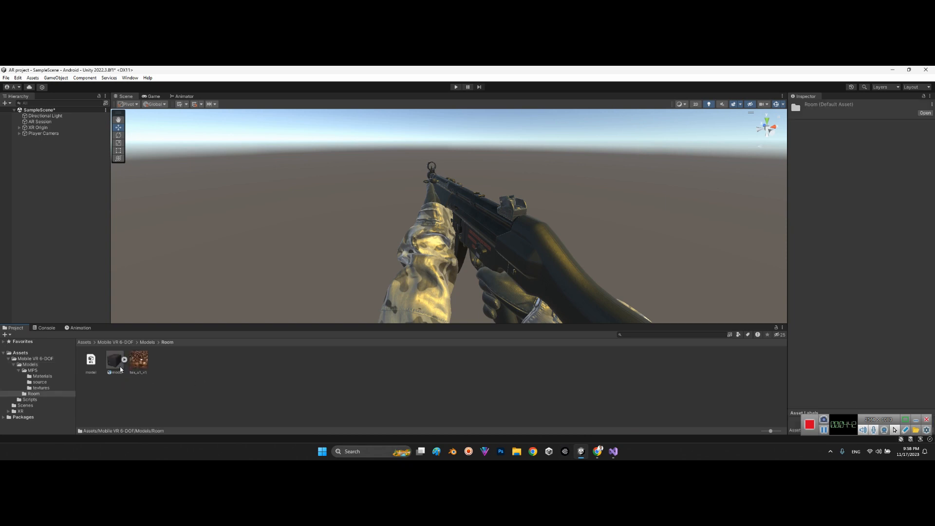
left_click(138, 365)
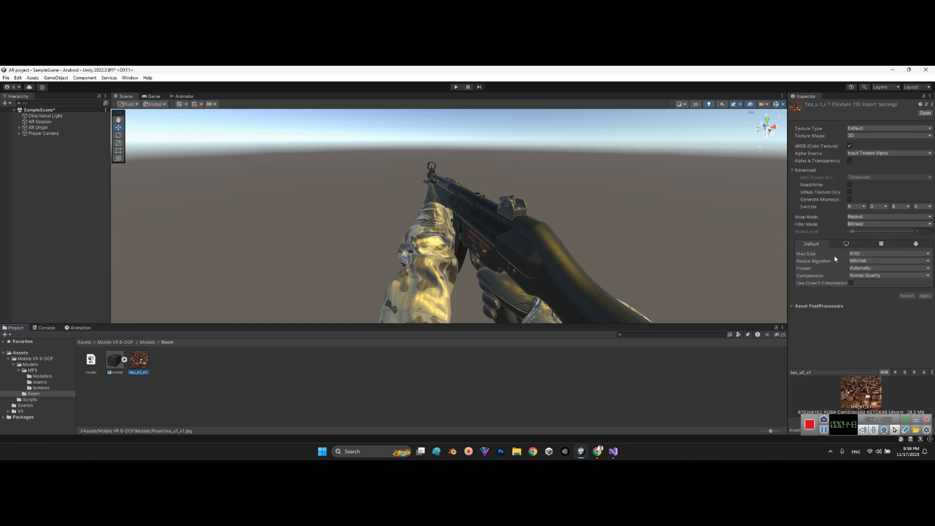
Review the room texture's Max Size options and compare with the room preview on Sketchfab.
left_click(858, 254)
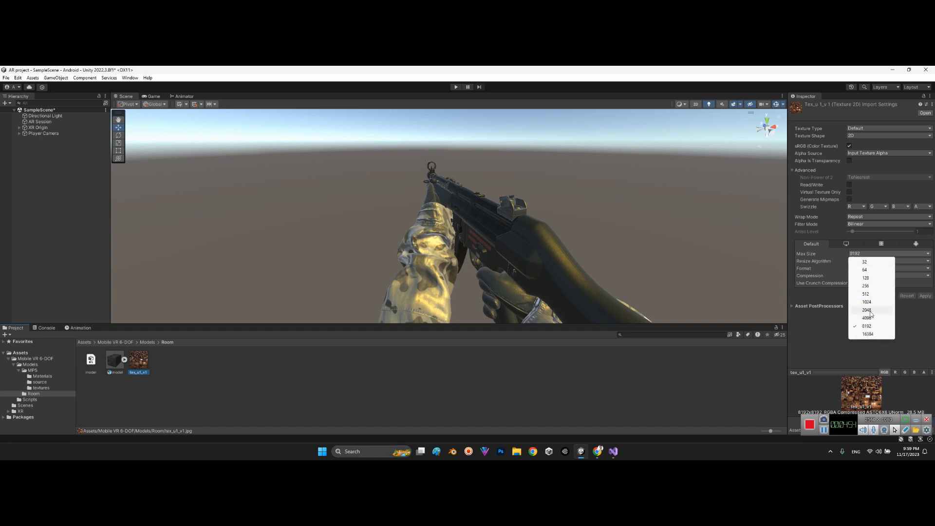
left_click(598, 452)
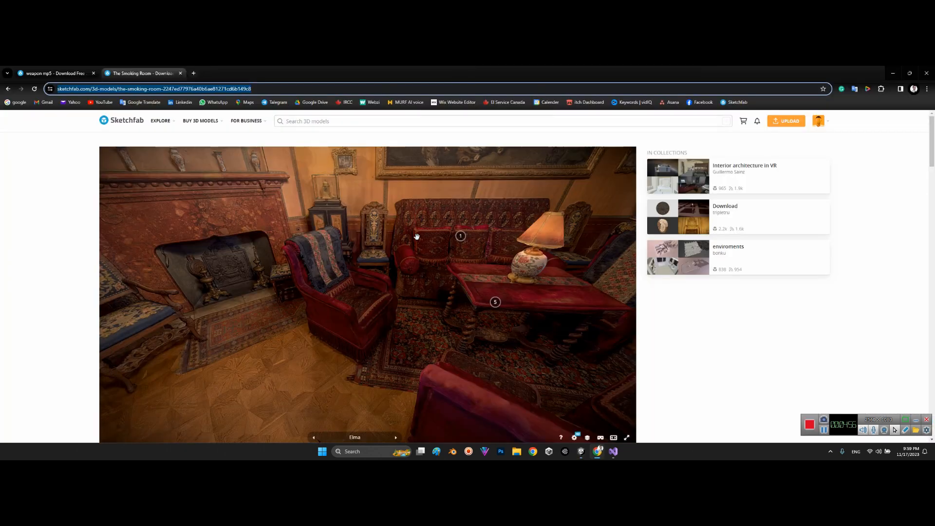
left_click_drag(396, 288, 603, 437)
left_click(585, 453)
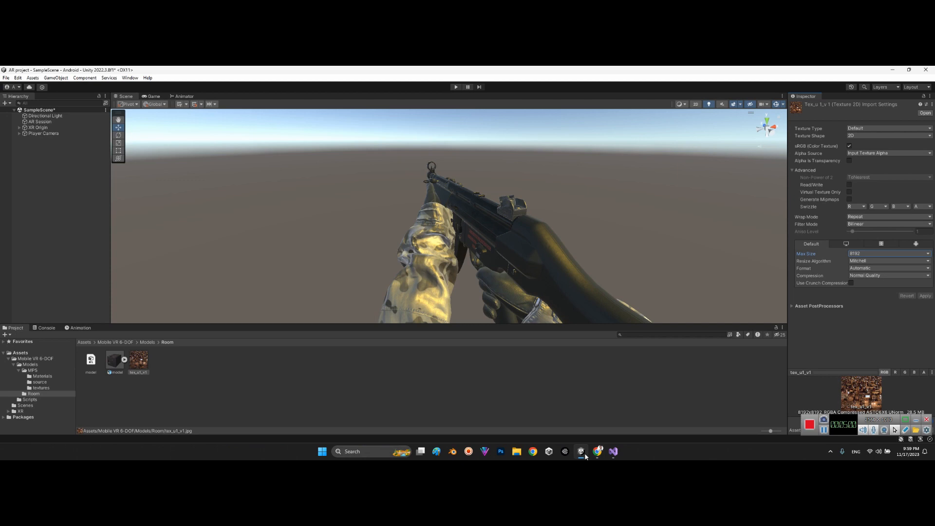
left_click(860, 254)
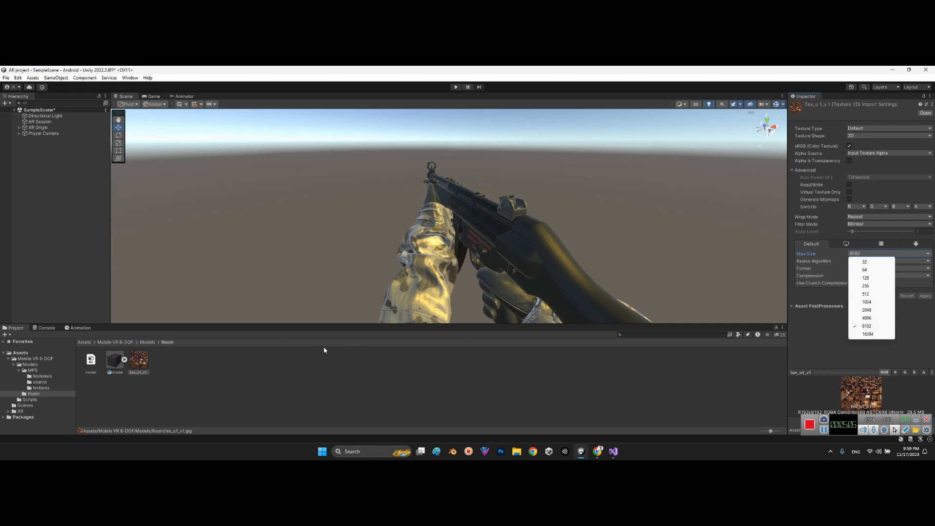
left_click(273, 368)
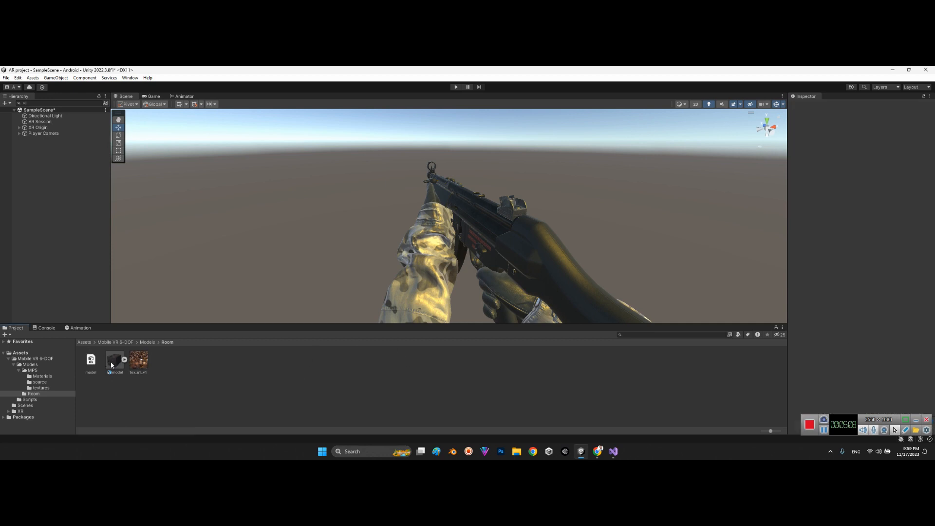
Add the room model to the scene and lower it to Y -5.78 while checking the game camera's view.
left_click_drag(54, 170, 54, 168)
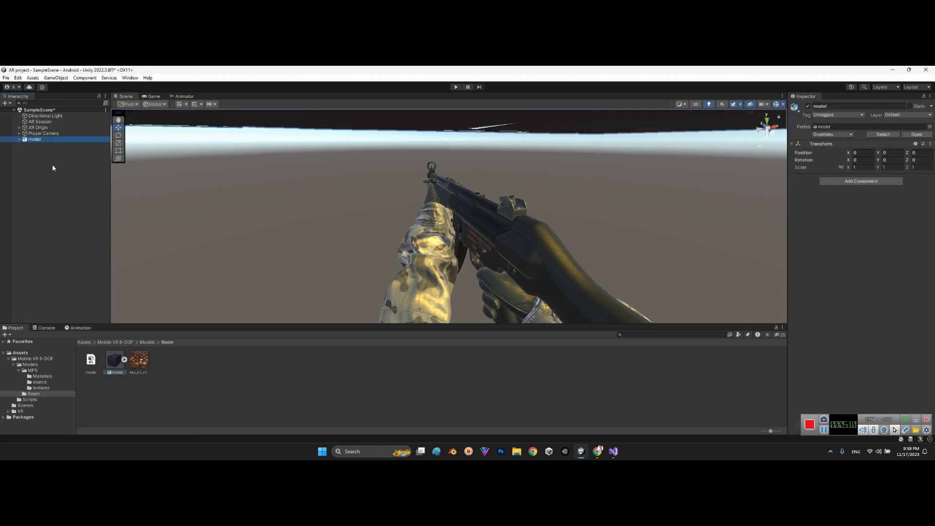
right_click_drag(394, 190, 462, 179)
key("s")
left_click_drag(465, 172, 408, 454)
left_click(153, 96)
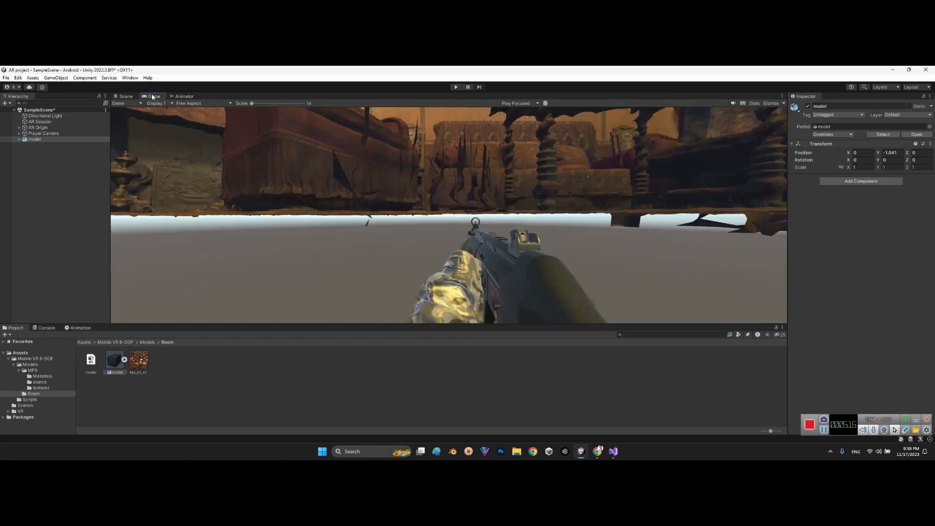
left_click_drag(880, 153, 824, 165)
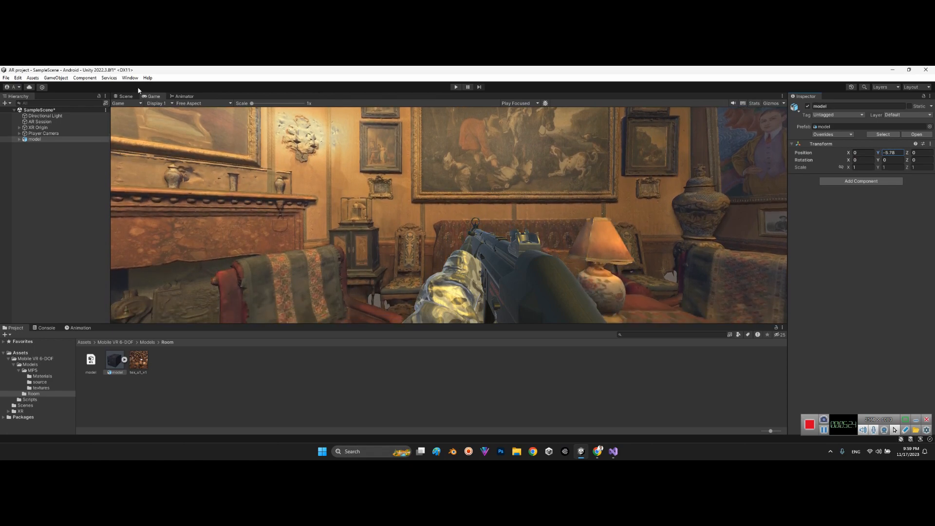
Set the room texture's Max Size to 16384 and apply the import setting.
left_click(130, 97)
mouse_move(393, 207)
right_mouse_down()
mouse_move(364, 247)
mouse_move(313, 263)
mouse_move(411, 161)
mouse_move(404, 174)
mouse_move(611, 146)
mouse_move(660, 161)
mouse_move(729, 134)
mouse_move(908, 143)
mouse_move(96, 154)
mouse_move(110, 164)
right_mouse_up()
key("w")
left_click(138, 362)
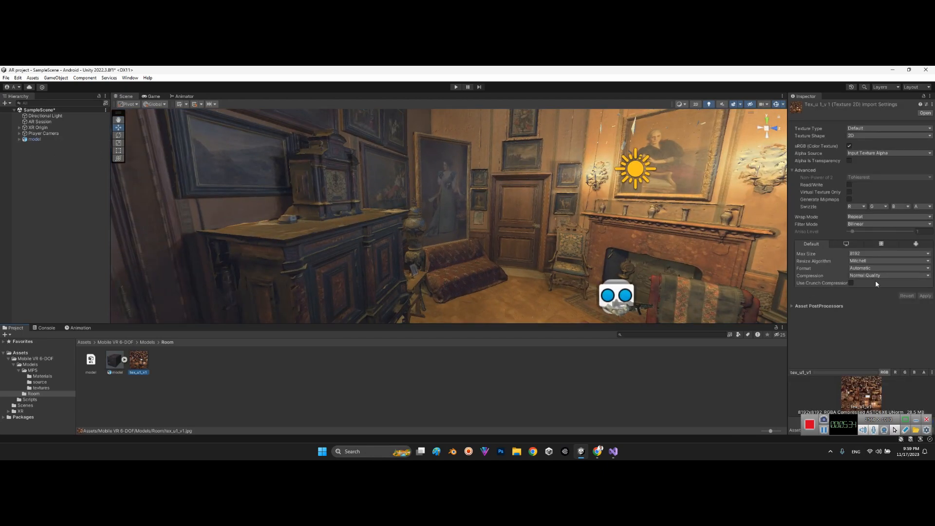
left_click(876, 254)
left_click(876, 335)
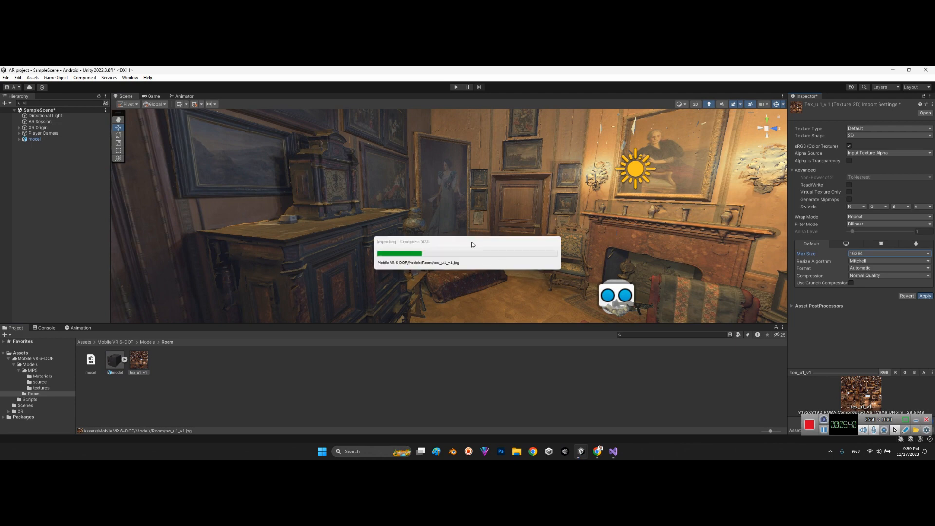
Switch to Visual Studio showing the ARCamPos script and close it.
left_click(614, 452)
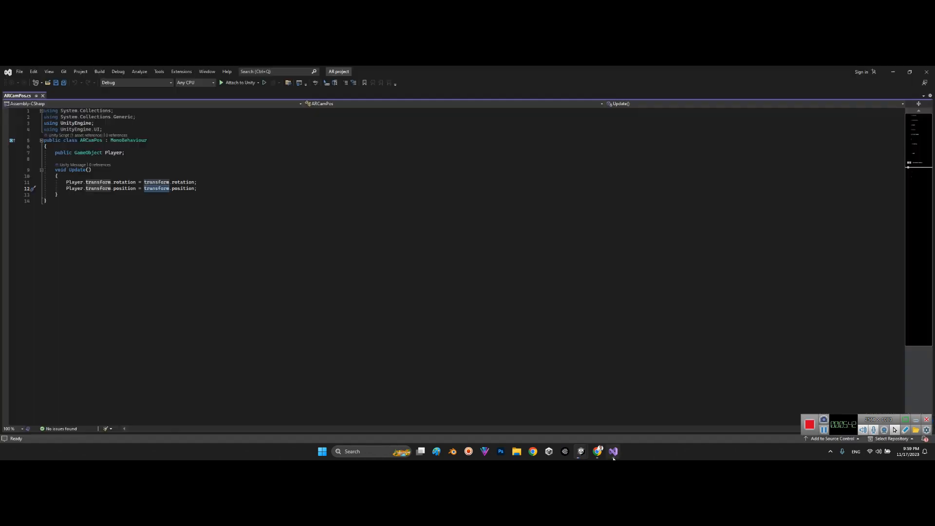
left_click(926, 71)
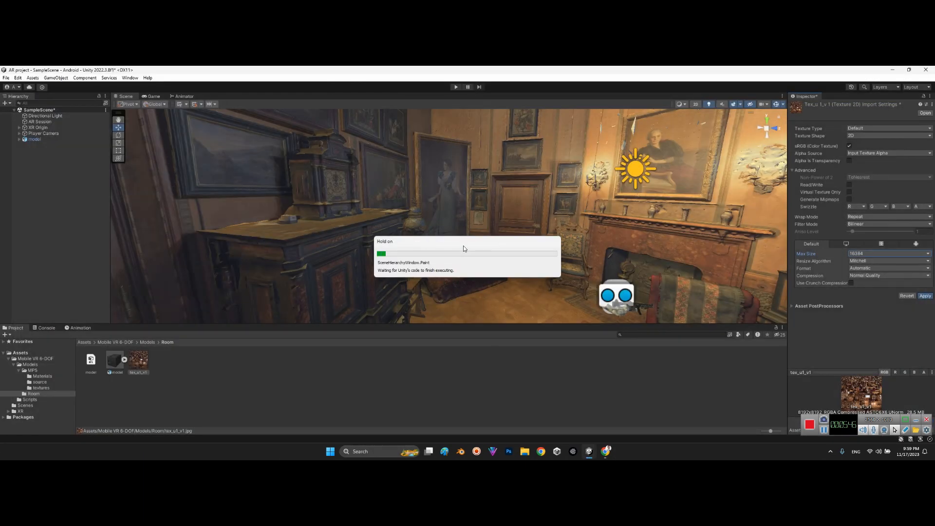
Scale the room model to 0.5 on the X, Y and Z axes.
mouse_move(445, 251)
right_mouse_down()
mouse_move(576, 278)
mouse_move(546, 246)
mouse_move(534, 110)
mouse_move(401, 156)
mouse_move(371, 237)
mouse_move(88, 246)
right_mouse_up()
left_click(33, 140)
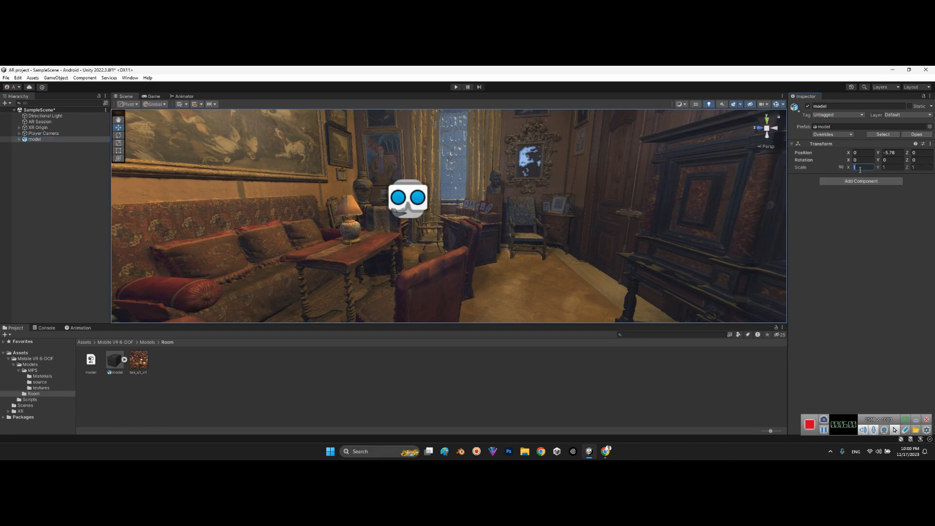
type("0.5")
key("Tab")
type("0.5")
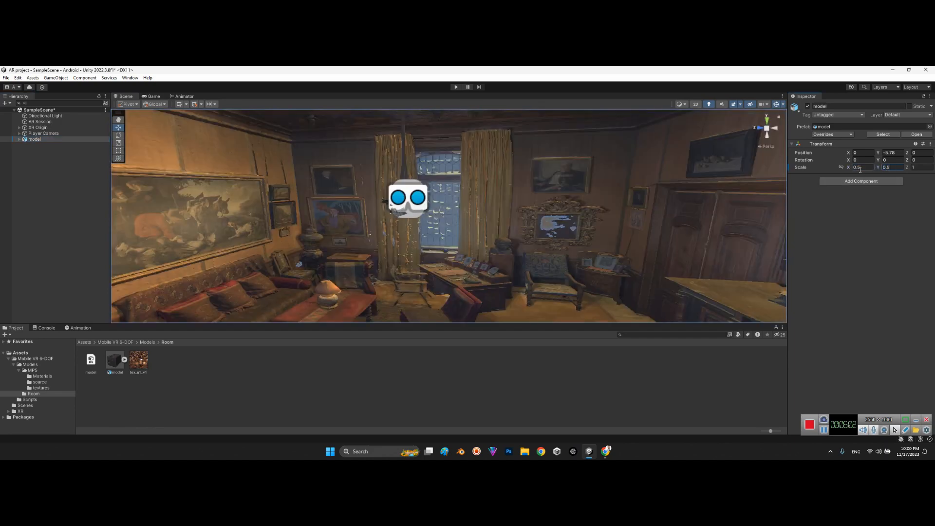
key("Tab")
type("0.5")
Set the room model's Y position to -3.5 to fit the game camera's view.
right_click_drag(615, 176, 176, 117)
left_click(154, 100)
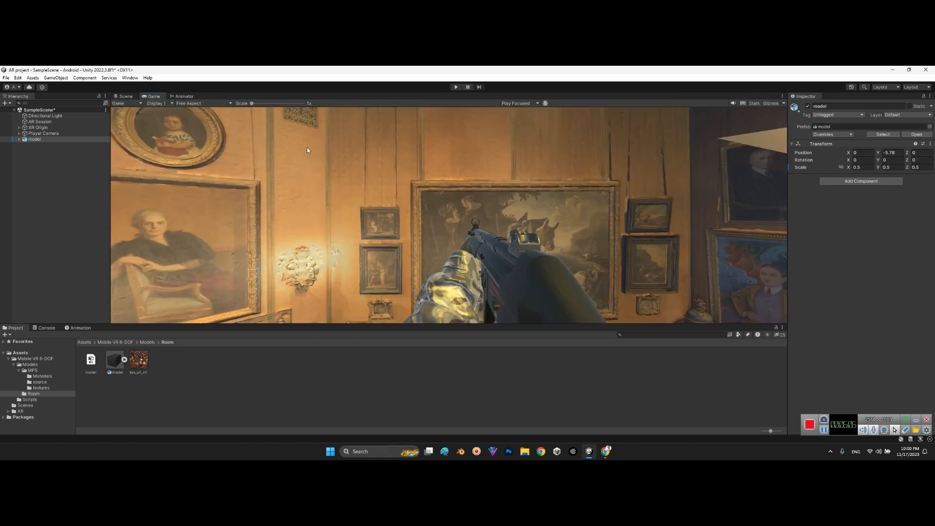
left_click_drag(880, 155, 909, 160)
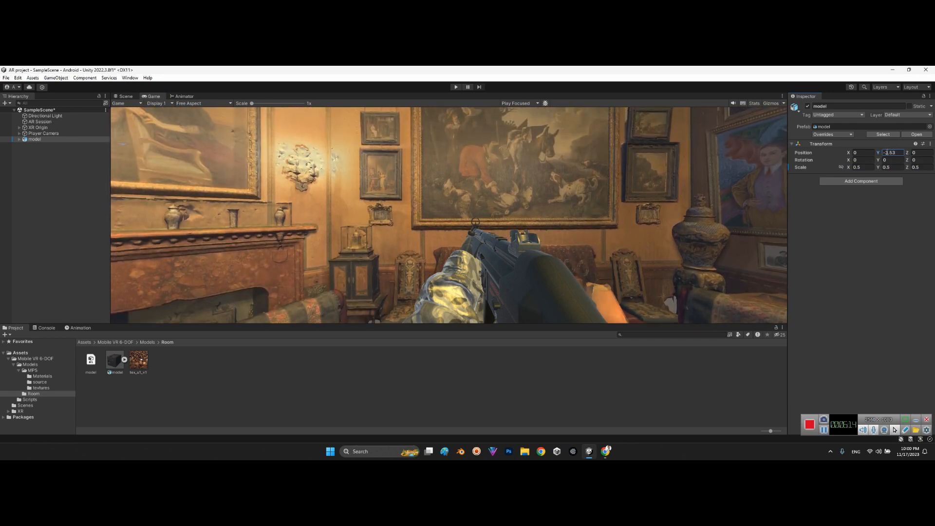
type("5")
key("Return")
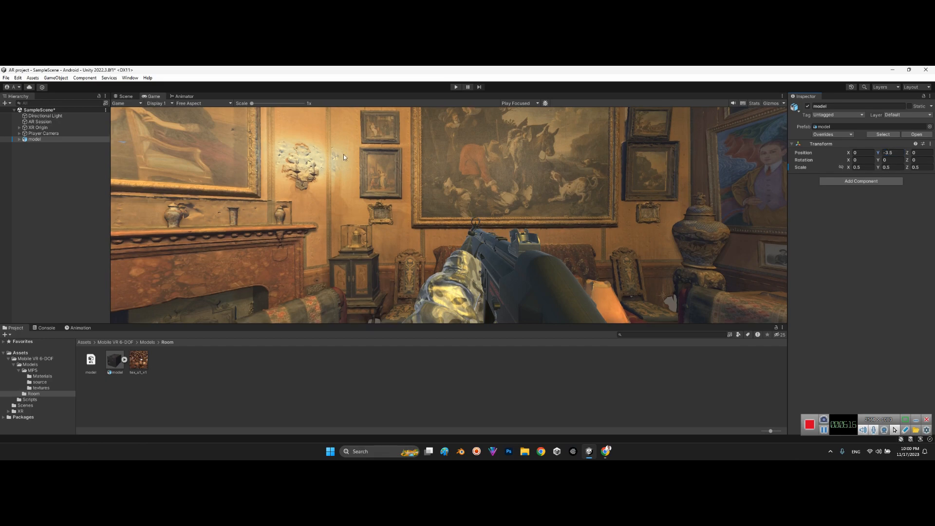
Inspect the room model and its default mesh in the Scene view, checking the furniture, fireplace and weapon placement from several angles.
left_click(124, 97)
left_click(27, 217)
right_click_drag(408, 194, 422, 170)
key("w")
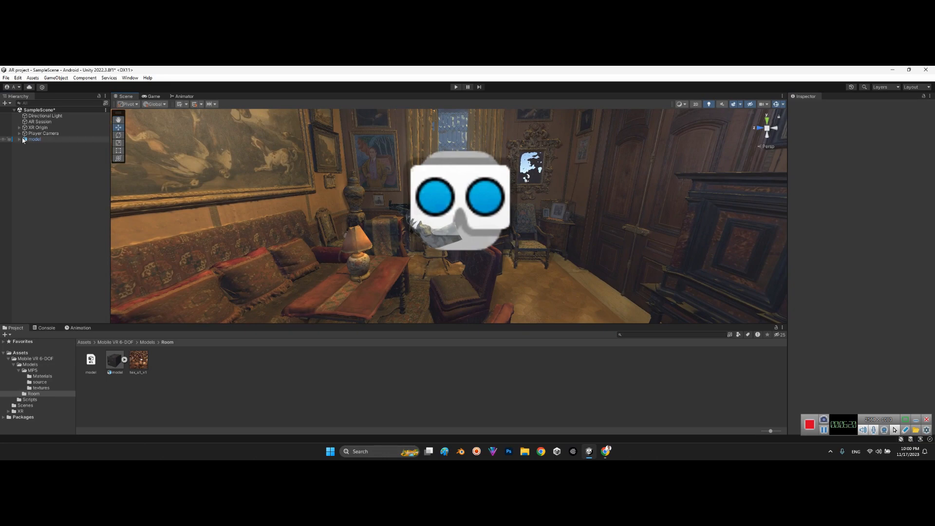
left_click(35, 146)
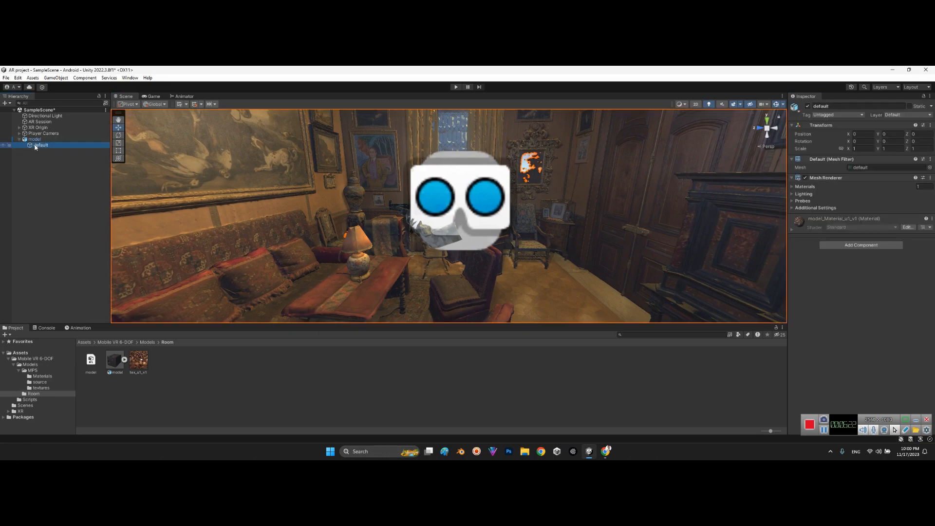
left_click(74, 160)
right_click_drag(376, 207, 753, 178)
key("w")
left_click(38, 145)
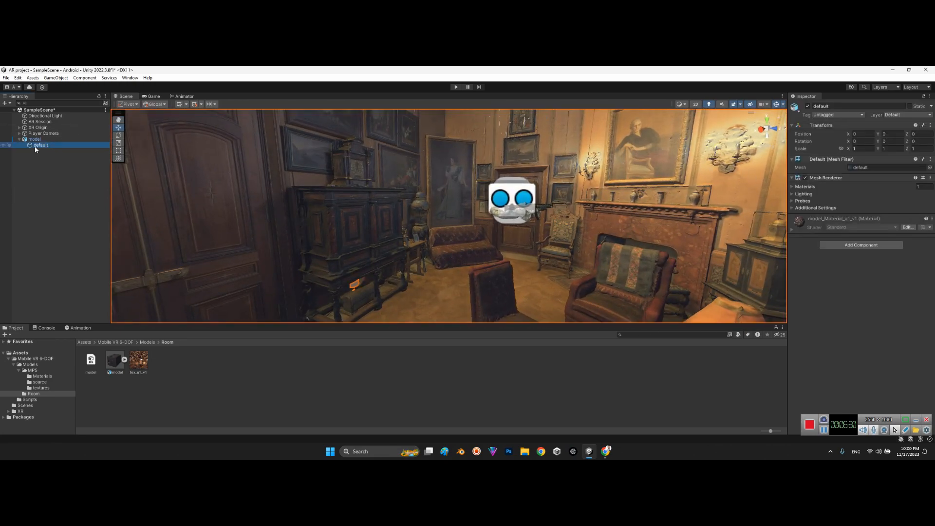
right_click_drag(428, 205, 443, 193)
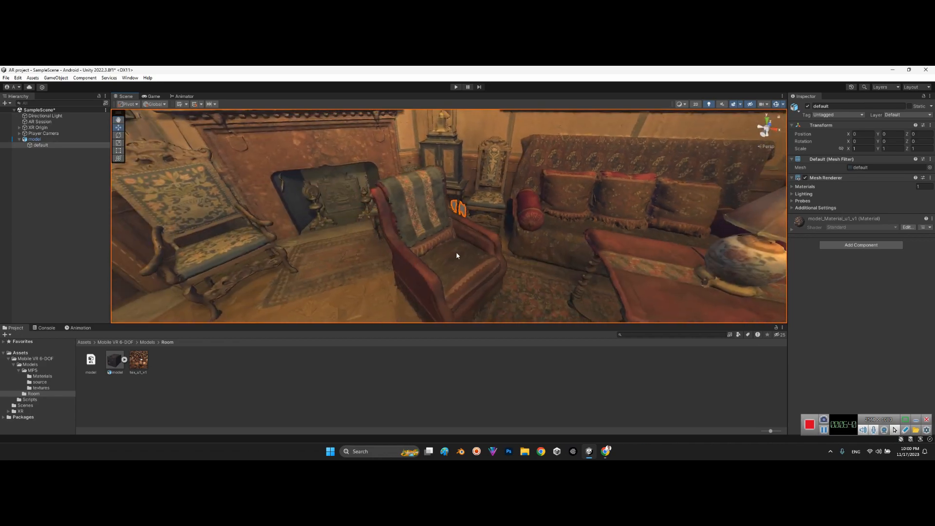
right_click_drag(457, 255, 458, 233)
left_click(67, 191)
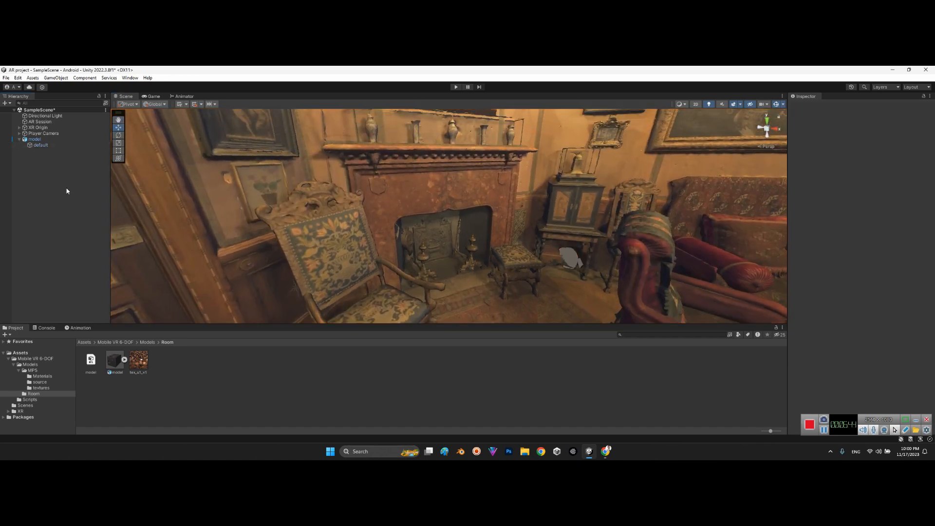
left_click(20, 139)
right_click_drag(403, 188, 464, 188)
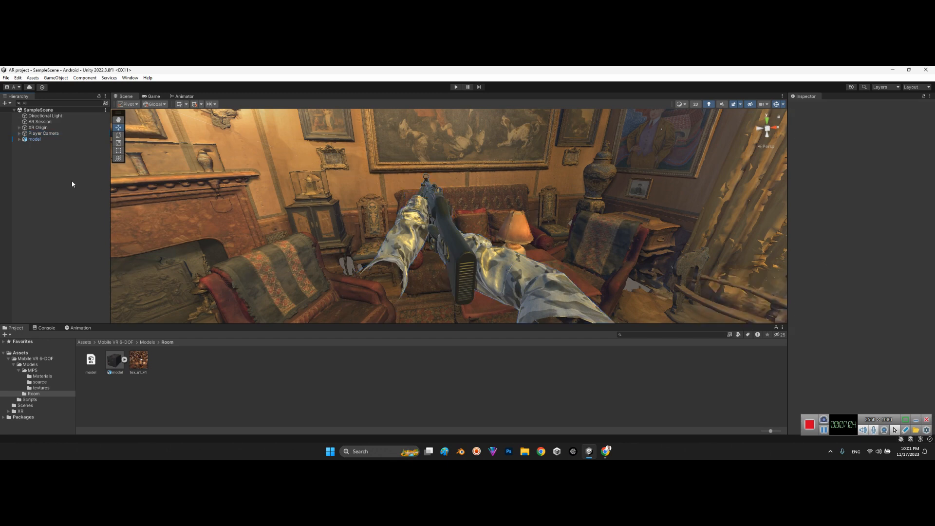
Build the Android player to the Desktop as VR6DOF.apk, replacing the existing file.
left_click(6, 78)
left_click(22, 169)
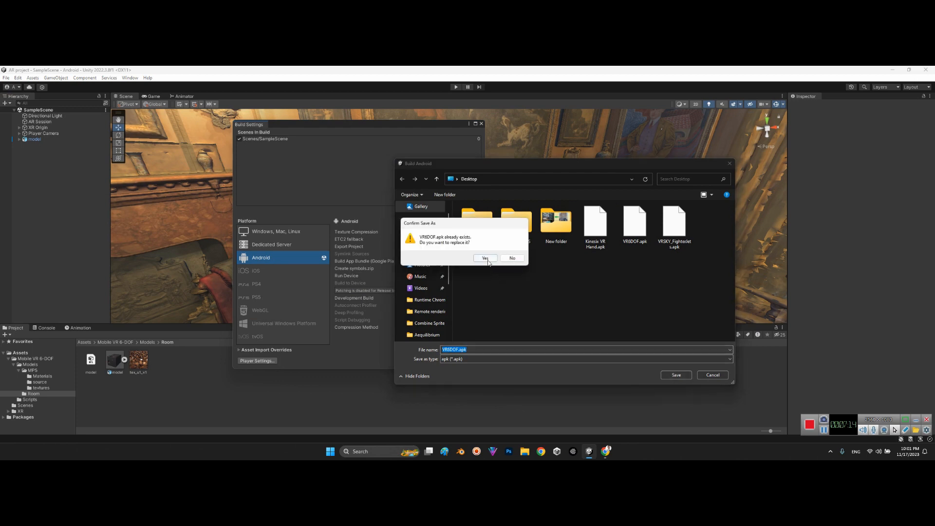
left_click(486, 259)
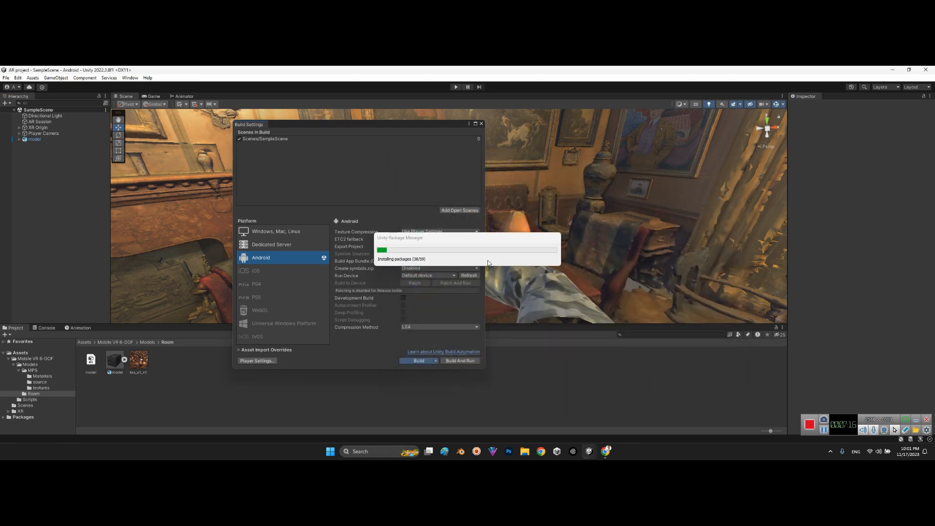